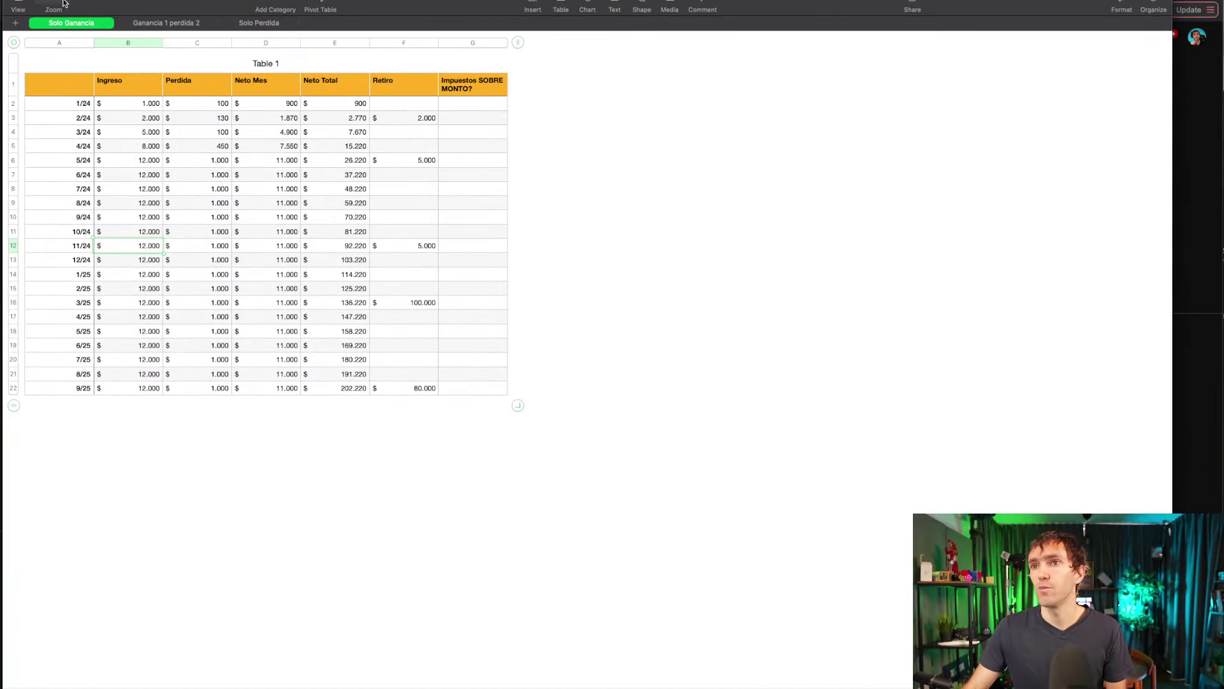
Set the zoom to 200% on the Solo Ganancia and Ganancia 1 perdida 2 sheets, and open the Solo Perdida sheet
click(54, 6)
click(55, 90)
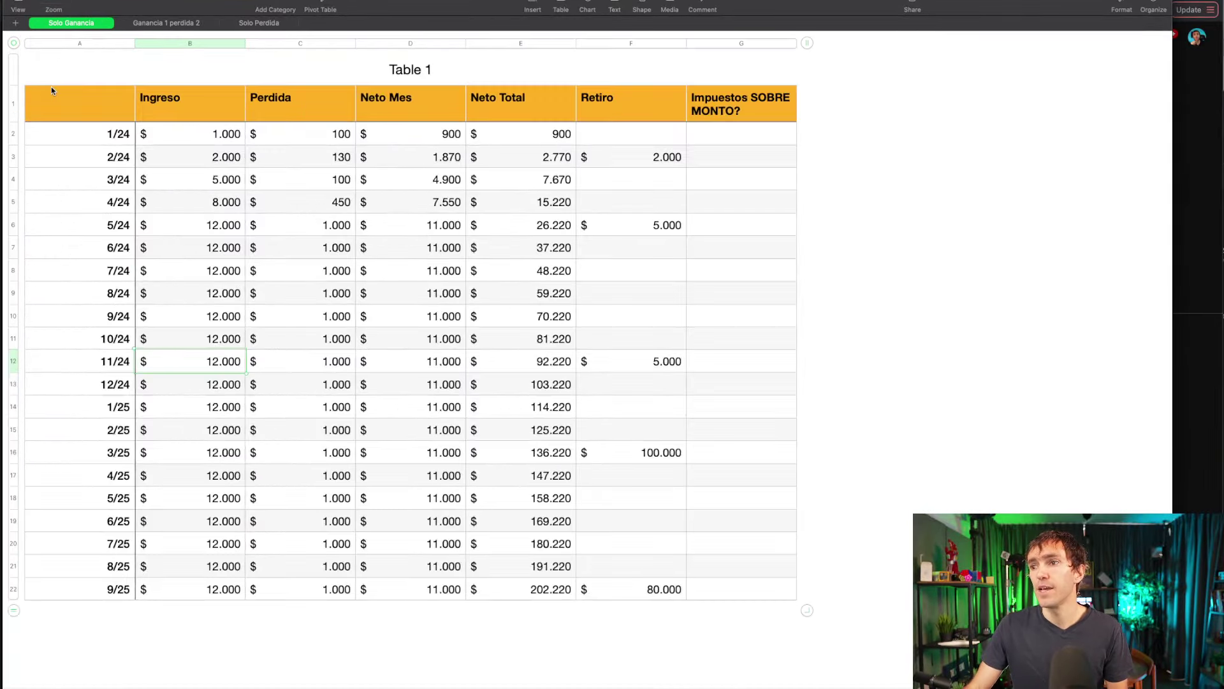
click(165, 24)
click(53, 7)
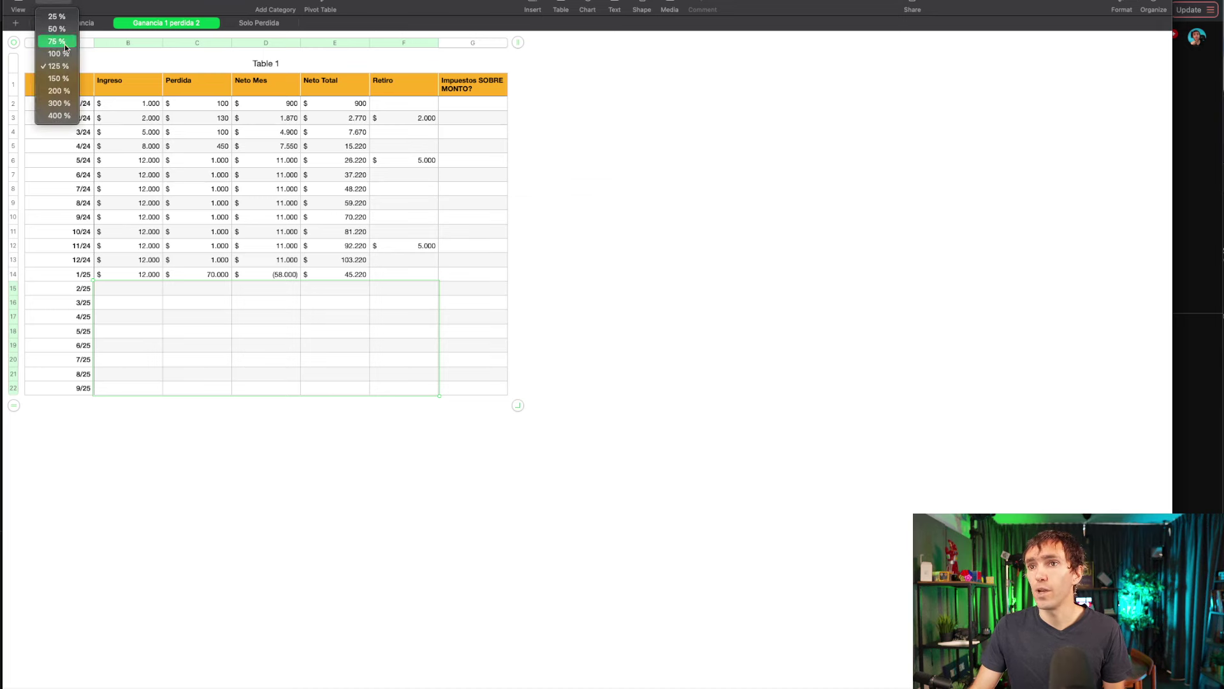
click(49, 90)
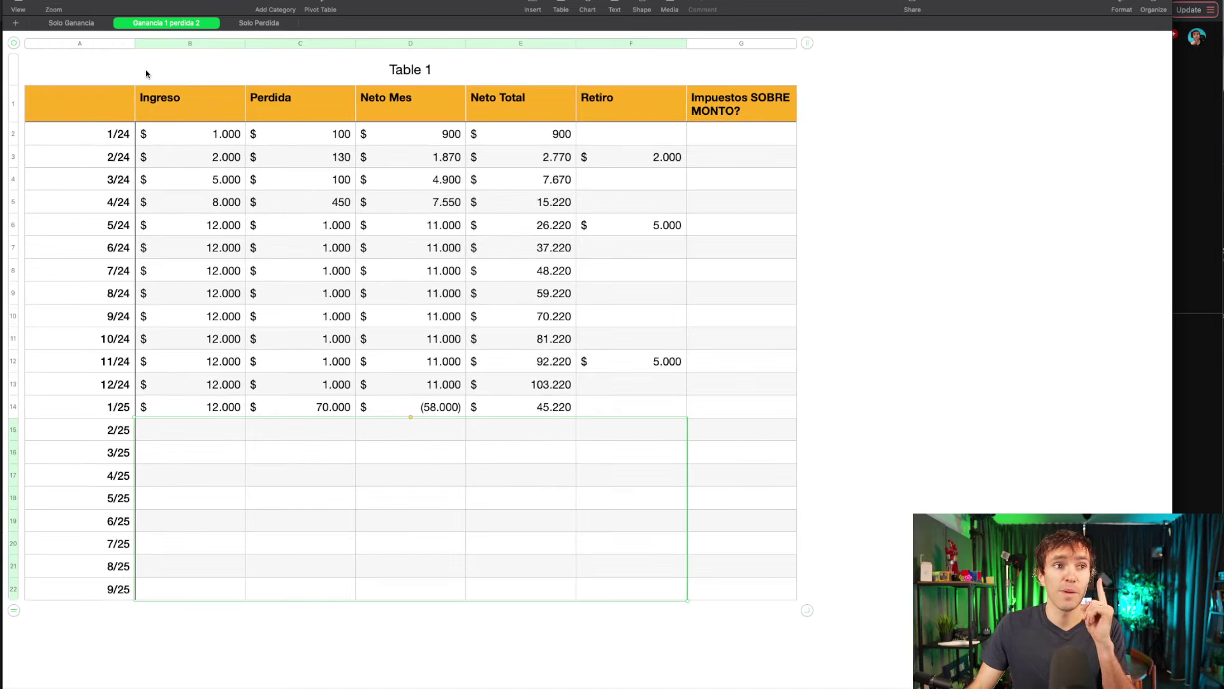
click(59, 24)
click(181, 24)
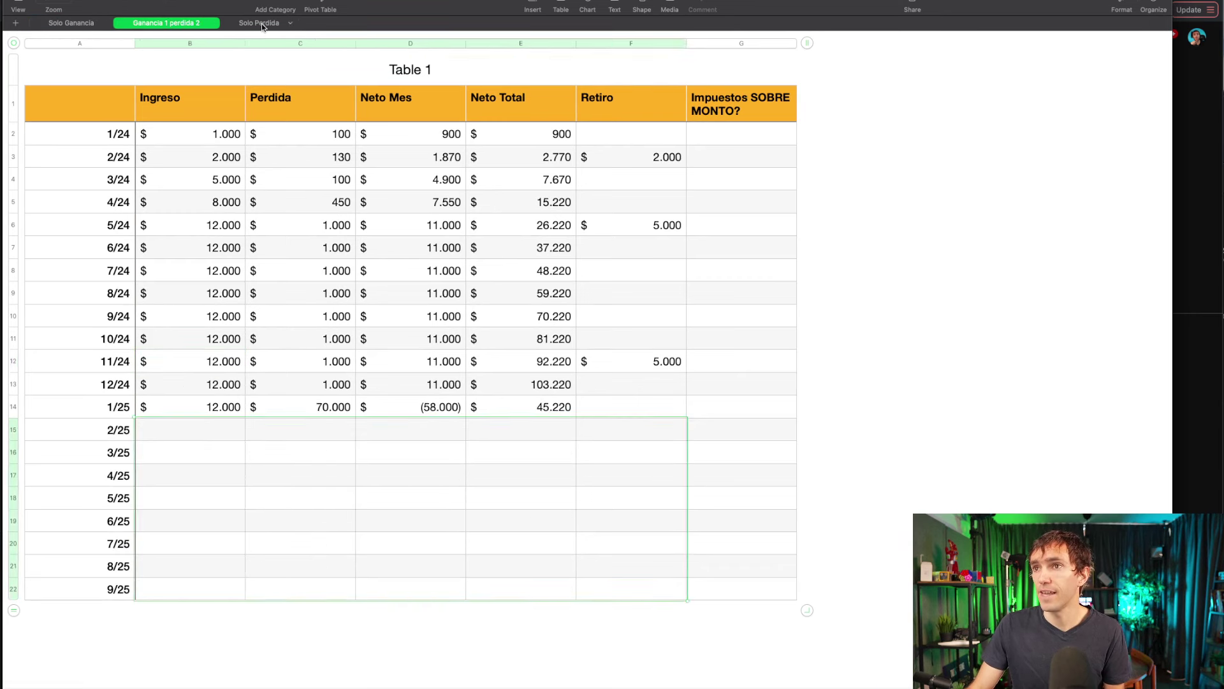
click(255, 26)
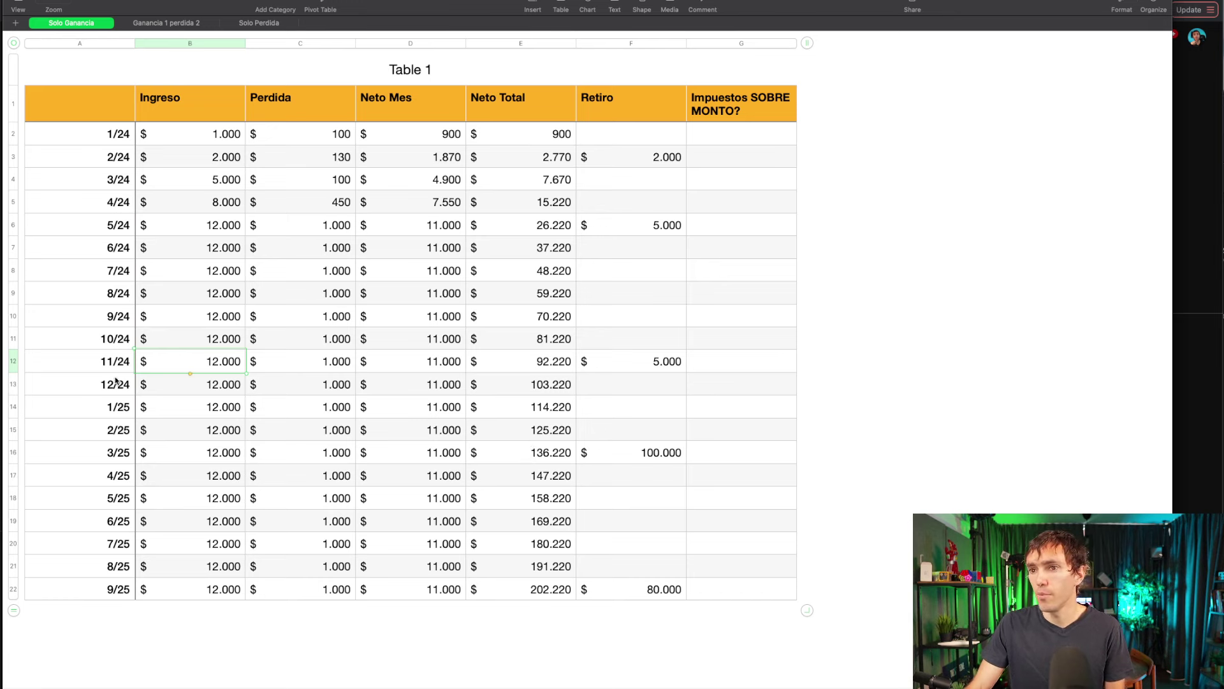
On the Solo Ganancia sheet, examine the Neto Total around the 2024 year end and the Retiro entries from 2/24 to 11/24
drag(103, 390, 539, 408)
click(557, 390)
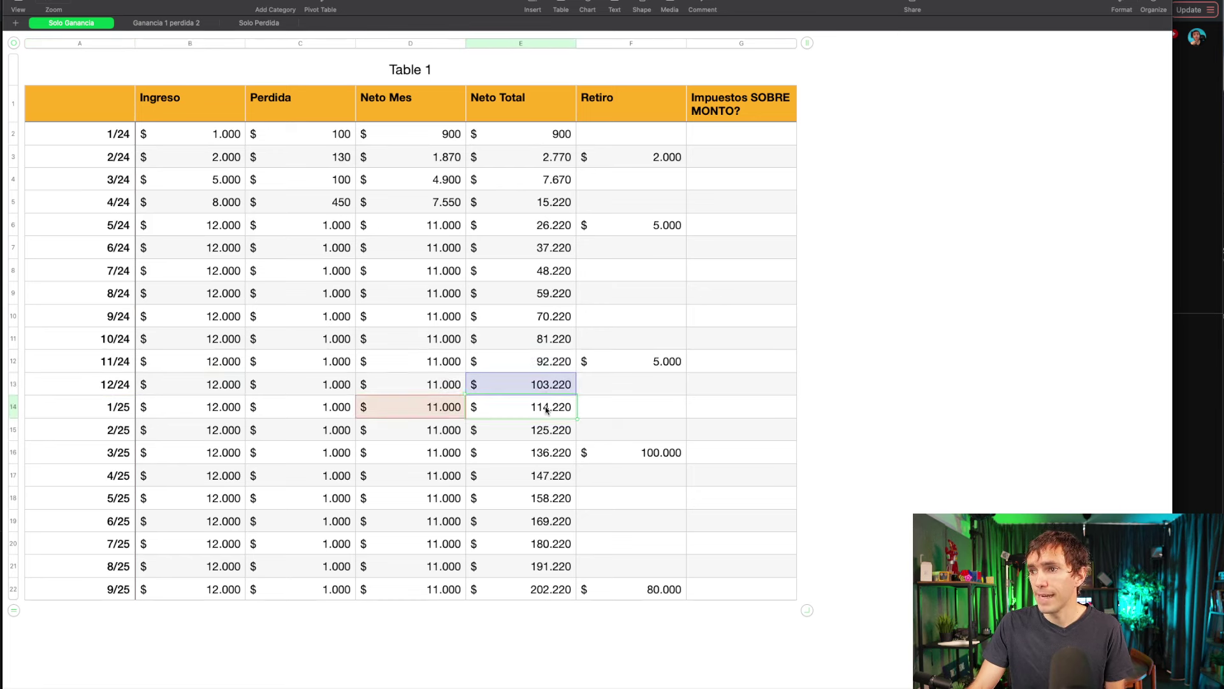
click(647, 155)
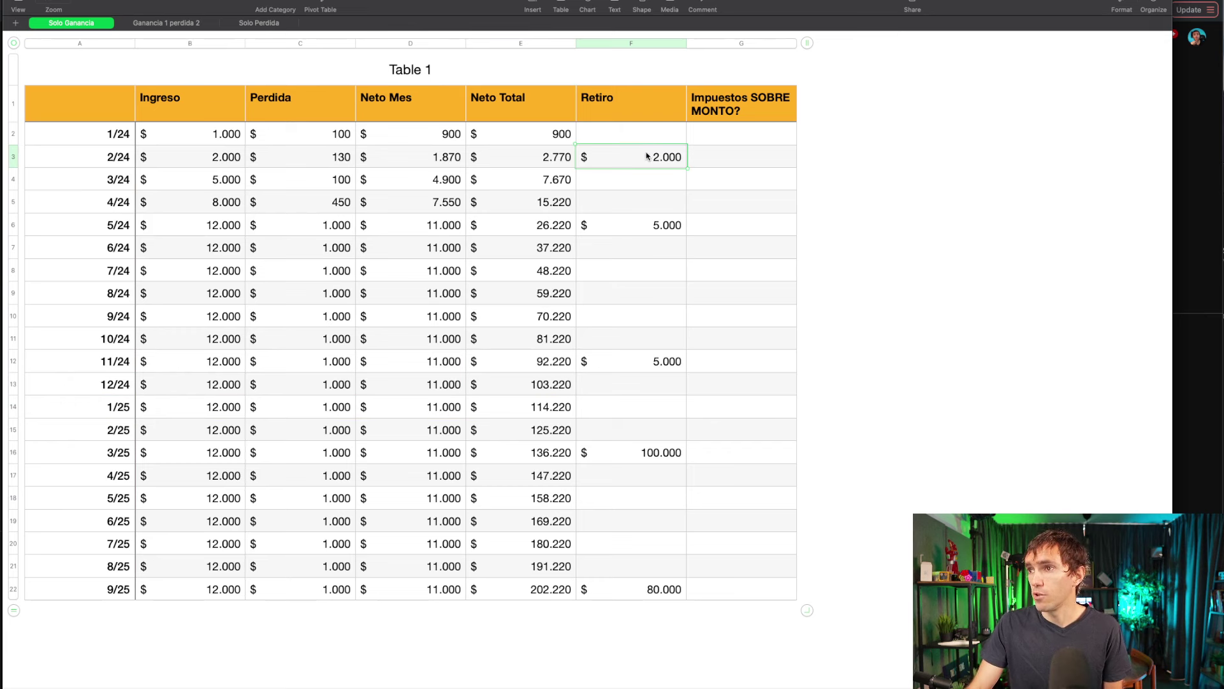
click(663, 229)
click(637, 365)
shift+click(649, 161)
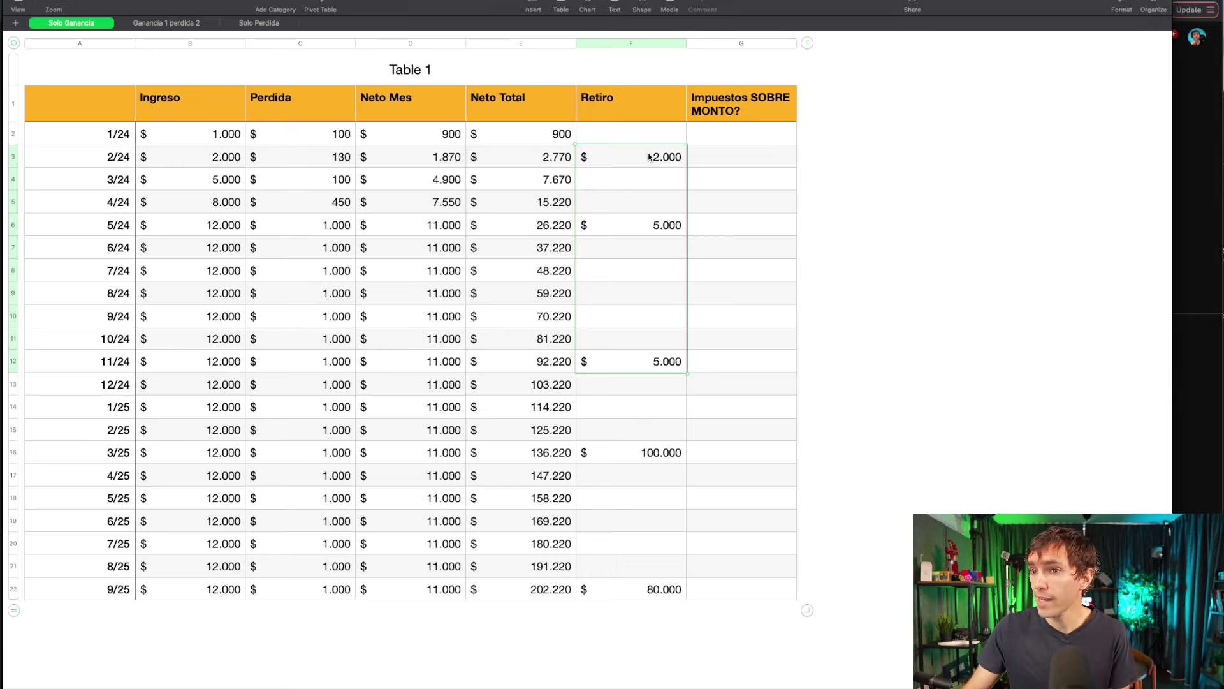
click(552, 388)
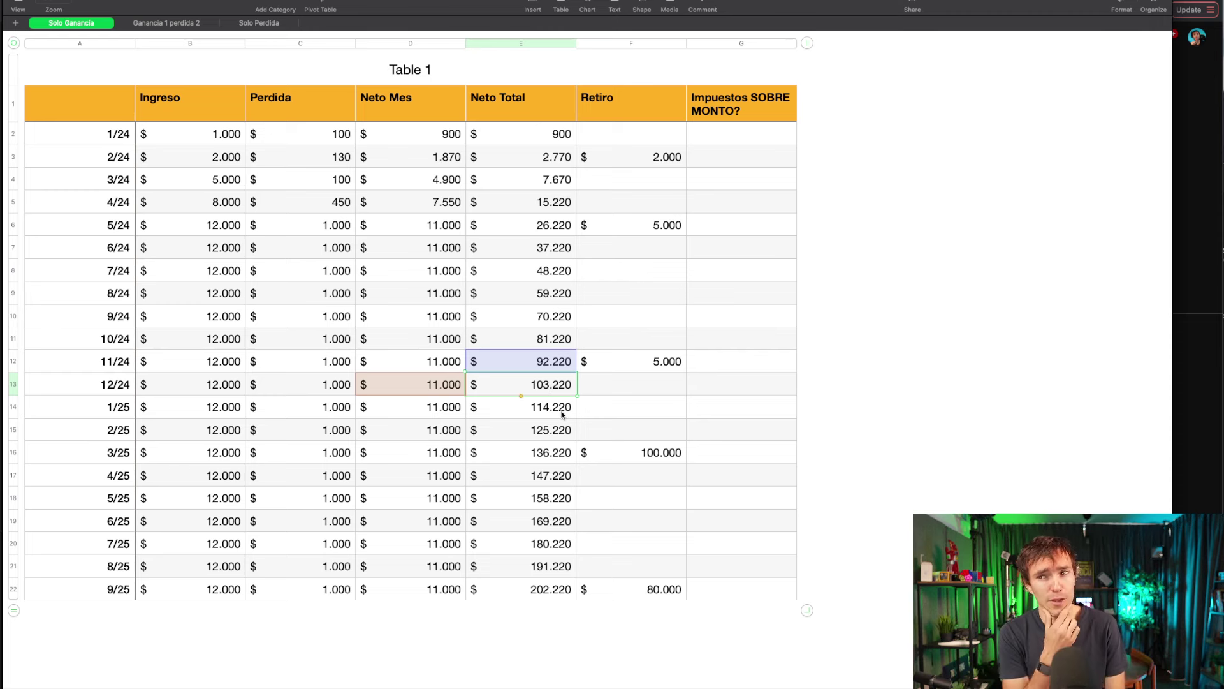
click(598, 409)
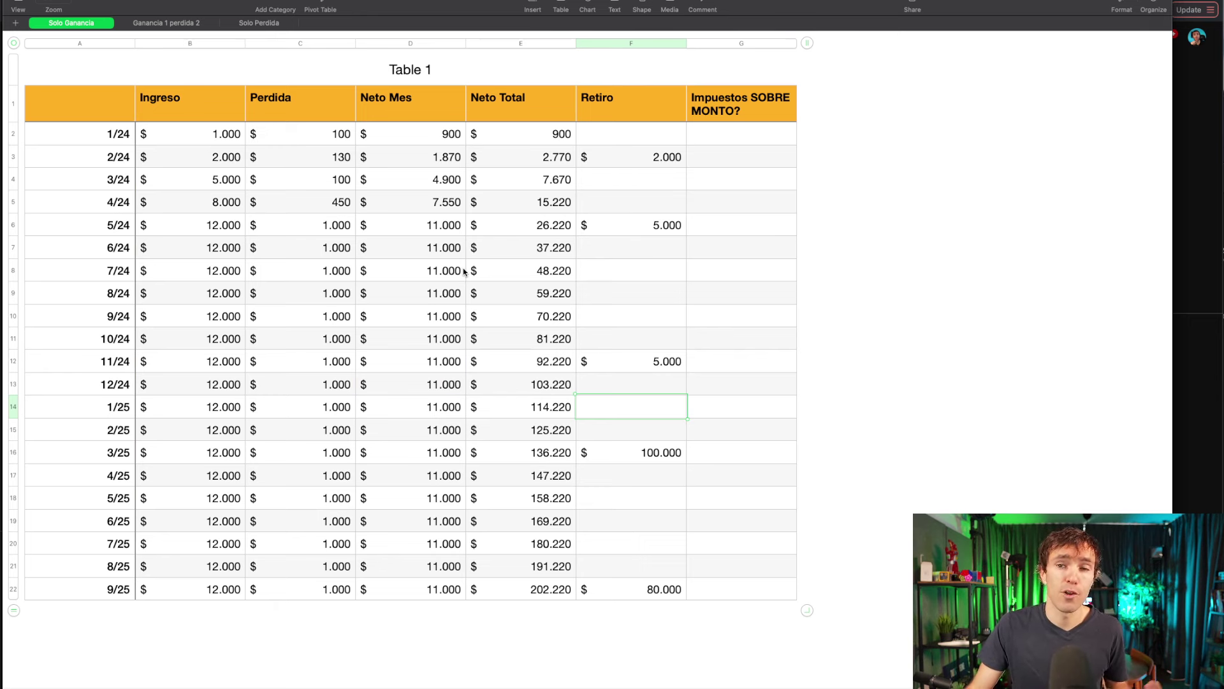
On the Ganancia 1 perdida 2 sheet, compare the 12/24 and 1/25 Neto Total with the 2024 Retiro entries and the 1/25 loss
key(alt+super+Page_Down)
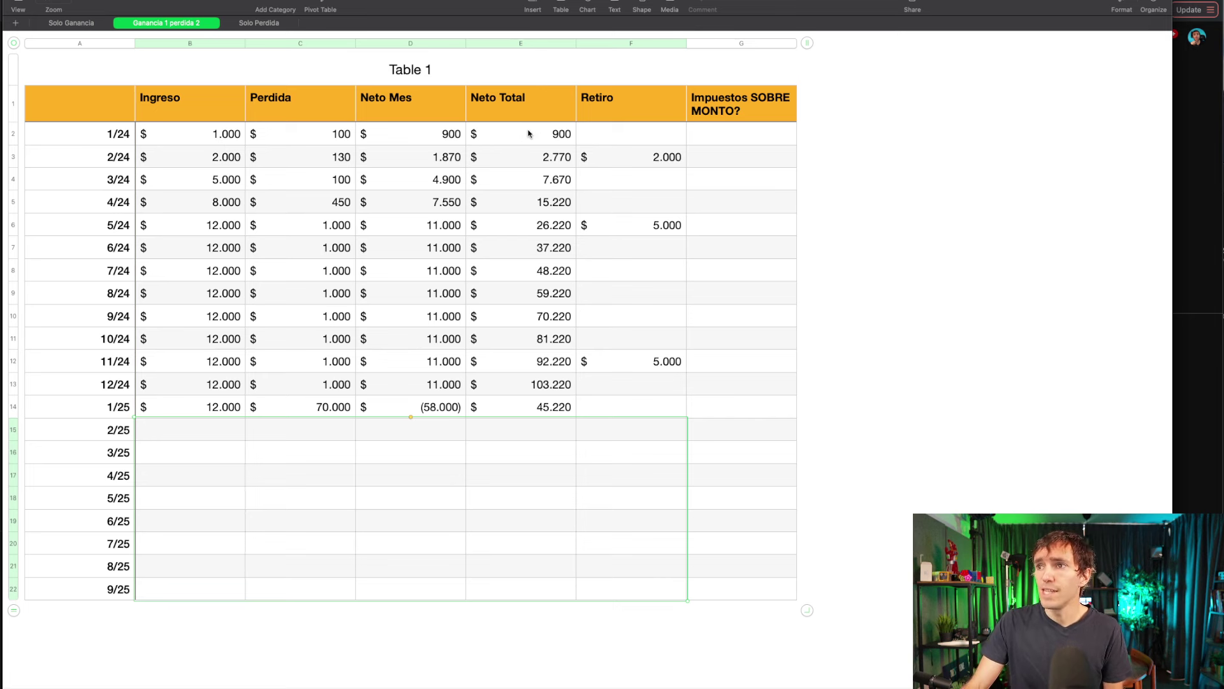
click(553, 385)
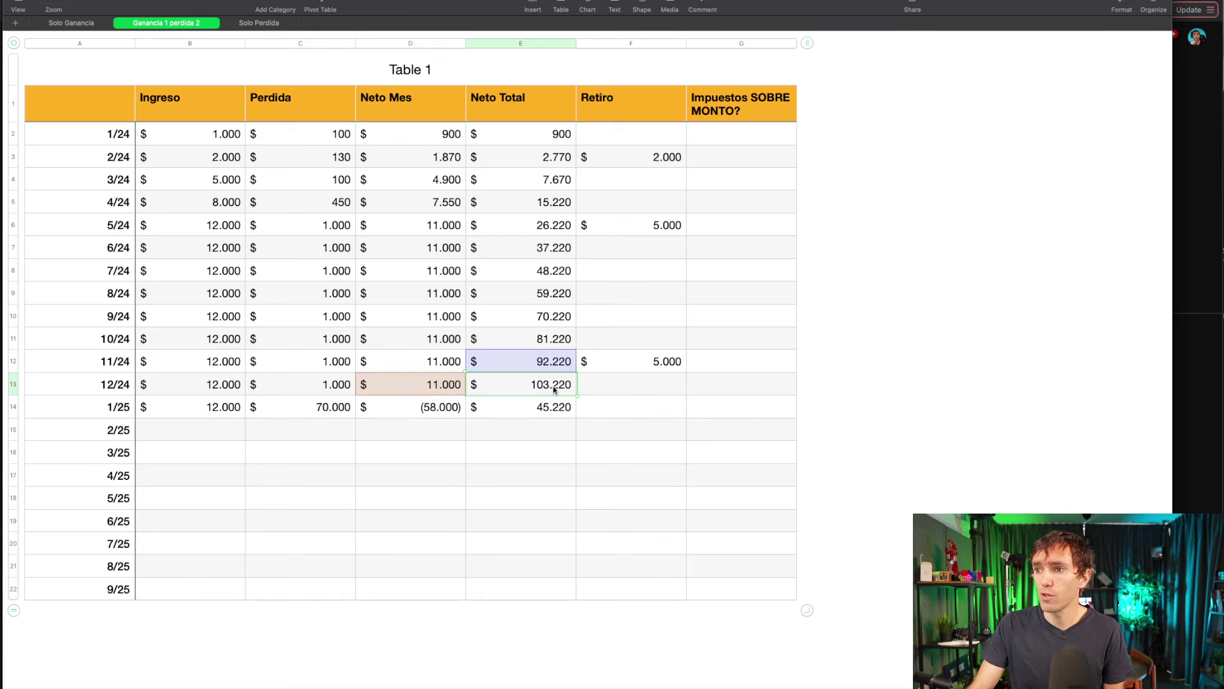
drag(661, 159, 660, 362)
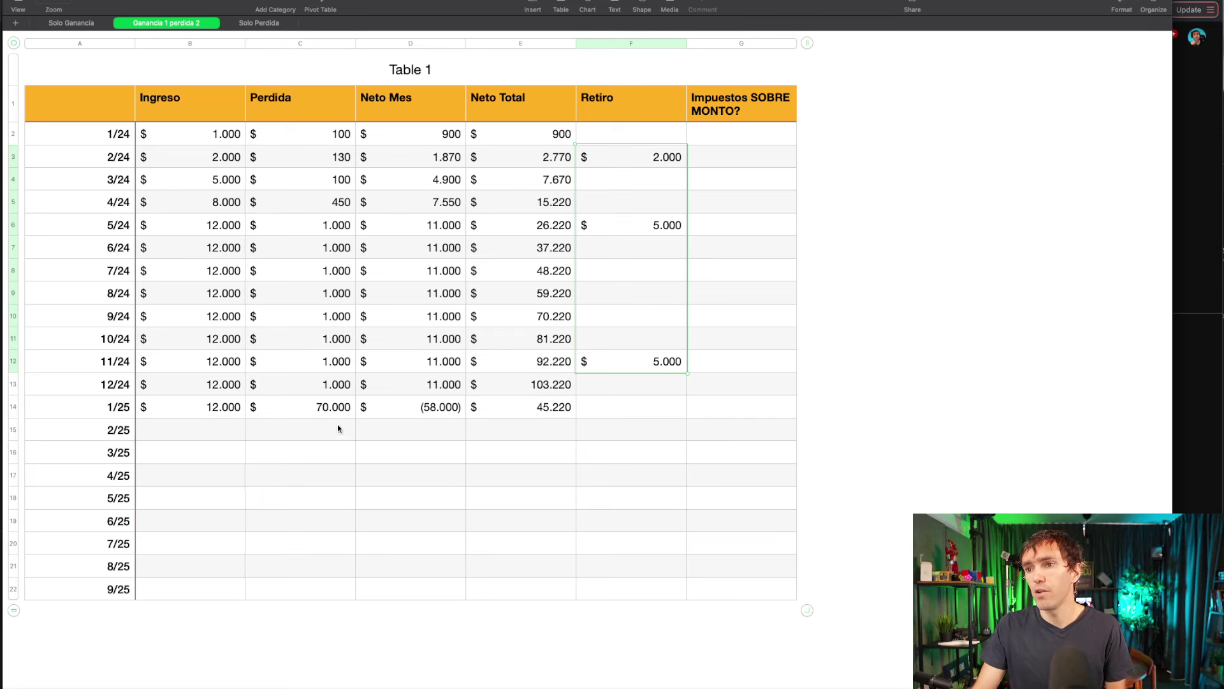
click(429, 415)
click(555, 411)
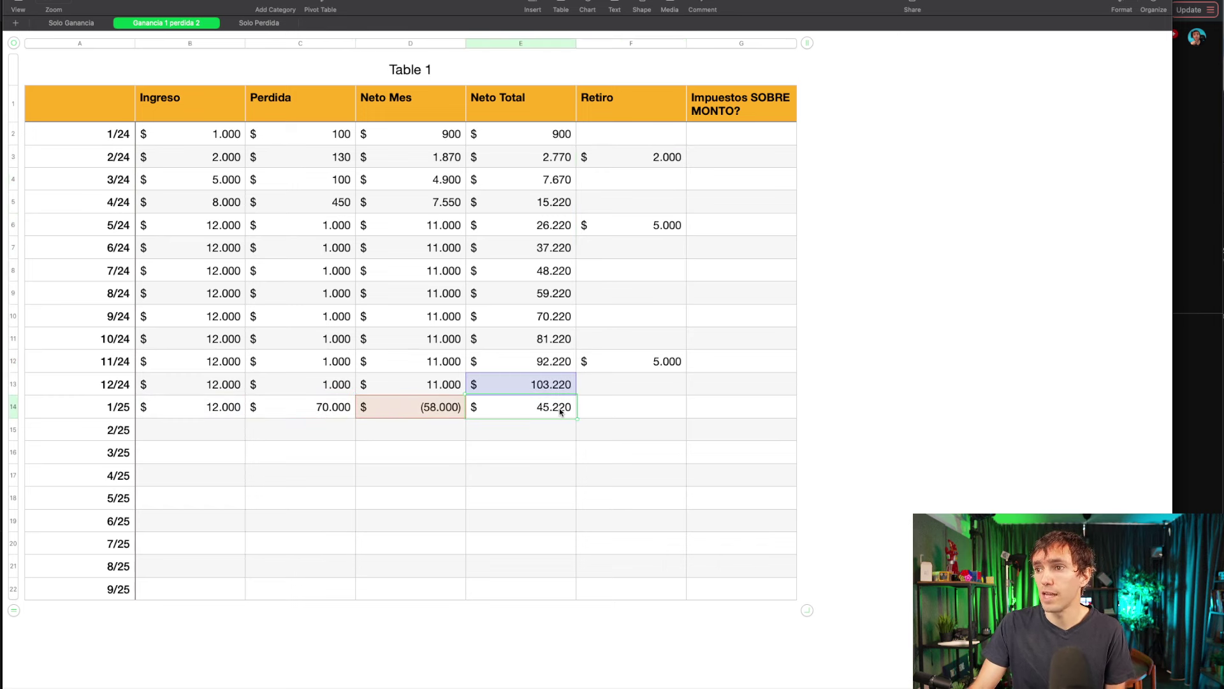
click(553, 387)
click(551, 410)
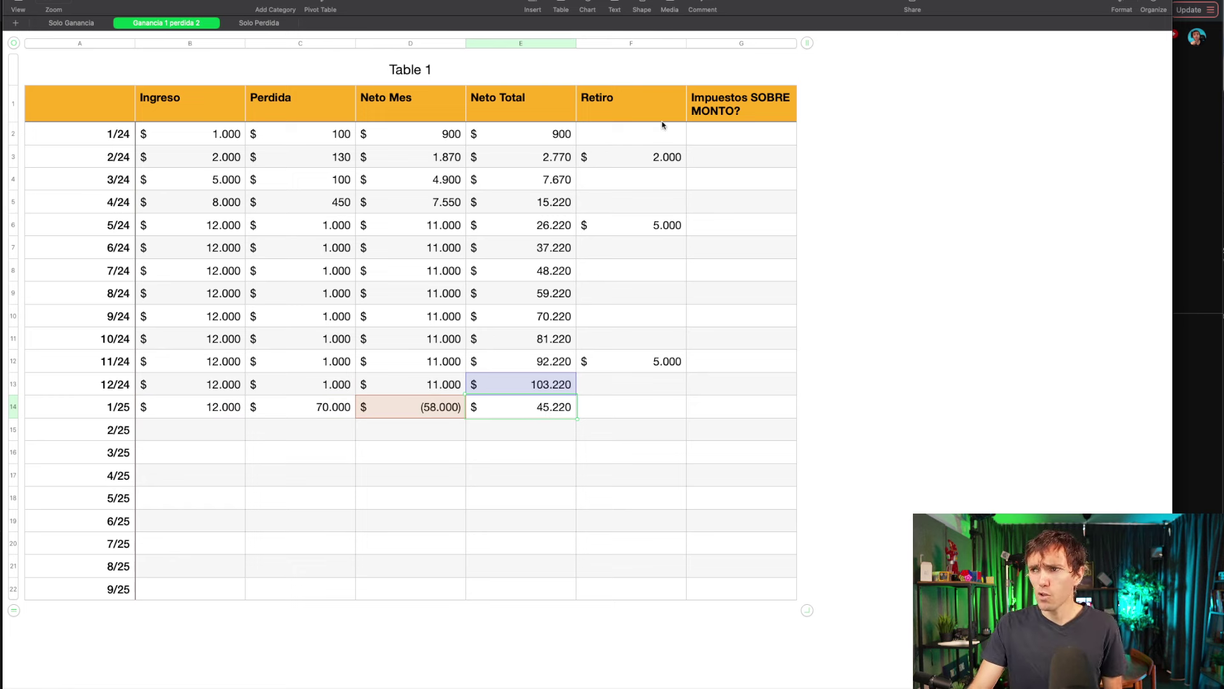
drag(644, 154, 630, 385)
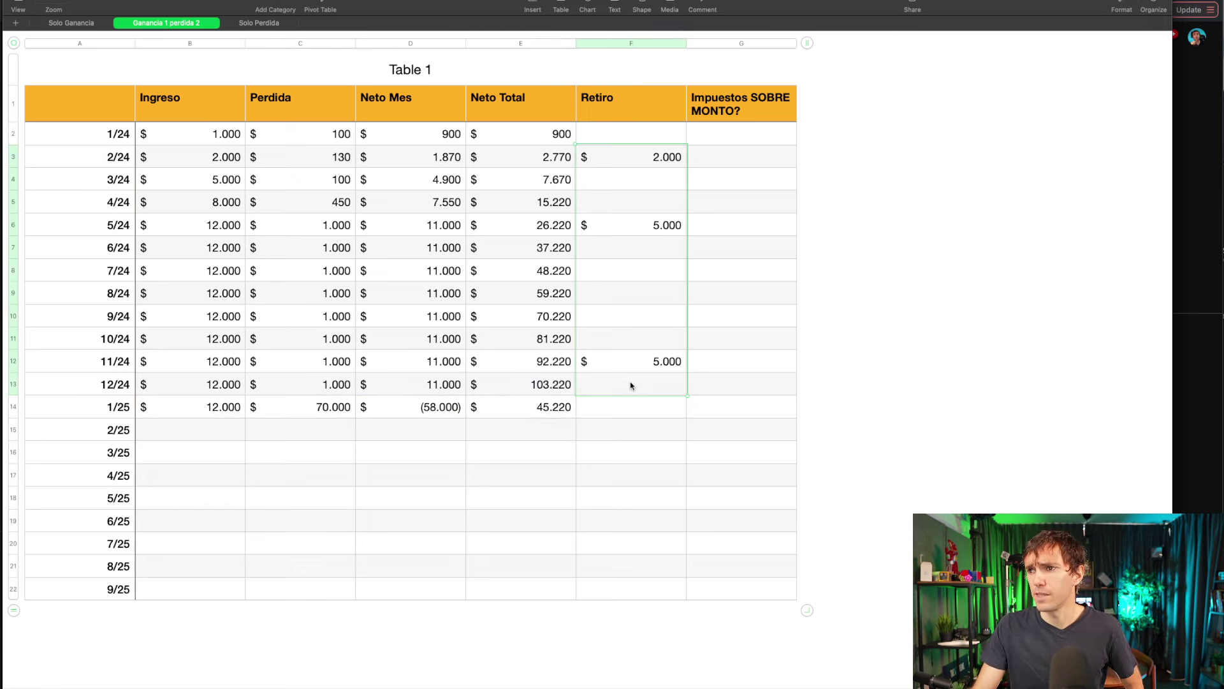
click(552, 389)
click(545, 409)
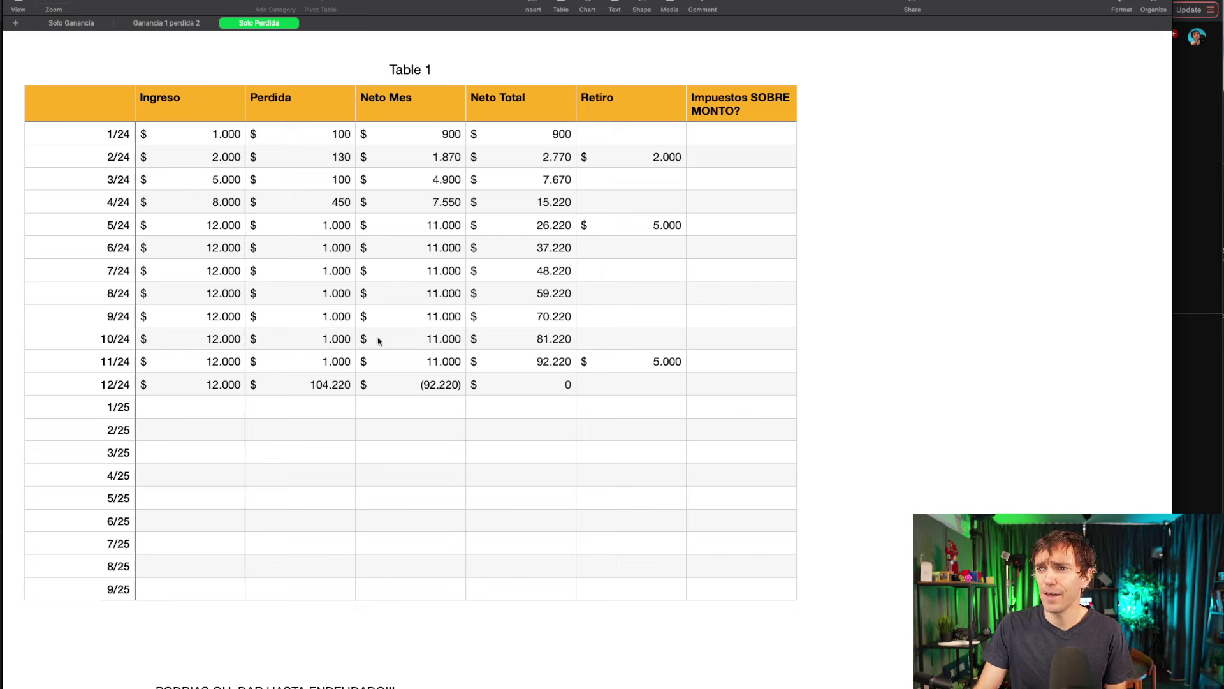
On the Solo Perdida sheet, examine the 12/24 net result, the note below the table and the 2024 Retiro entries
click(399, 385)
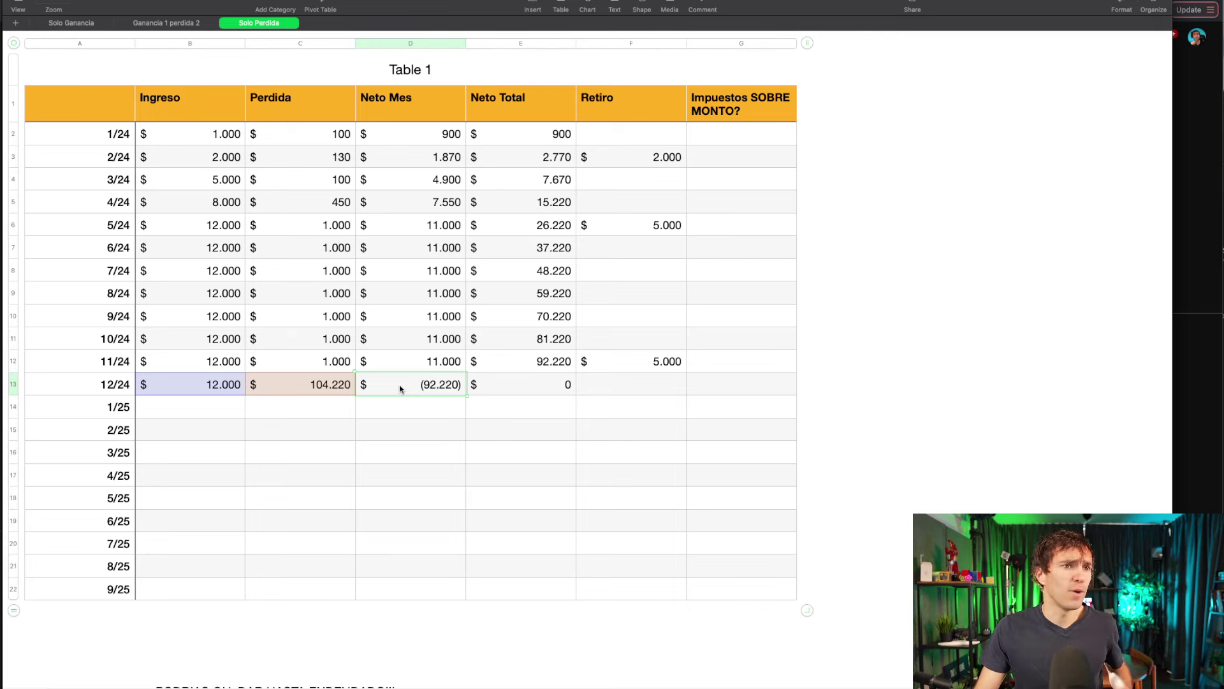
scroll(408, 475, down, 4)
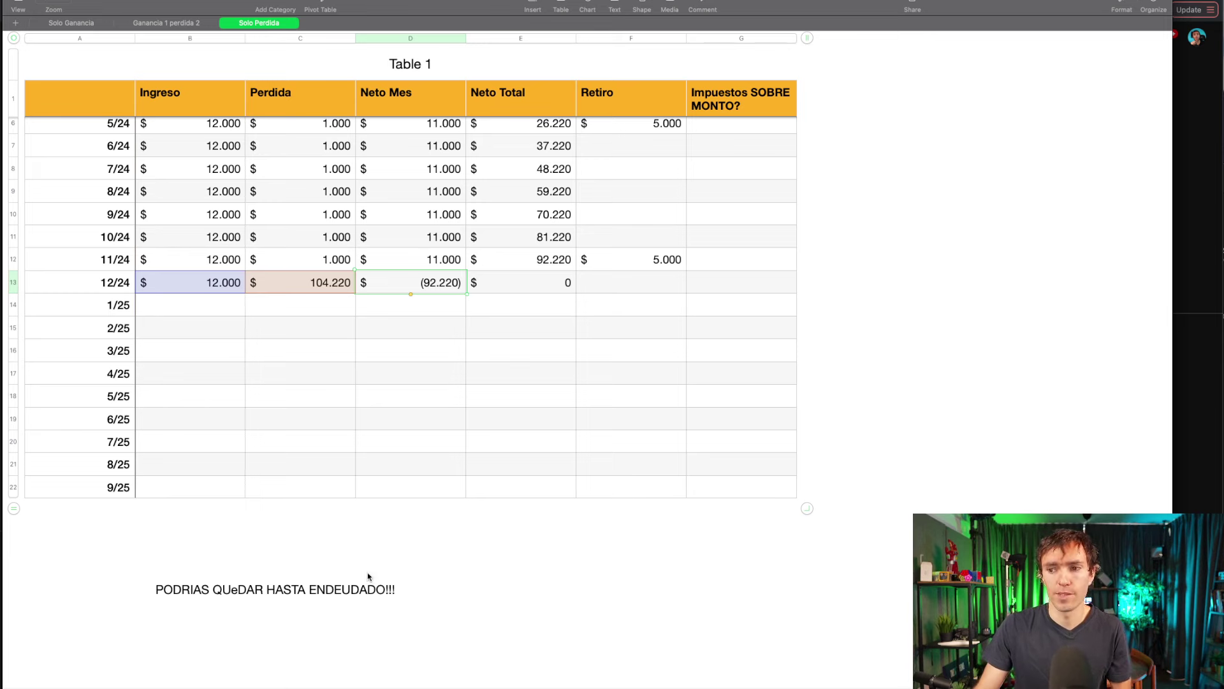
scroll(390, 597, up, 3)
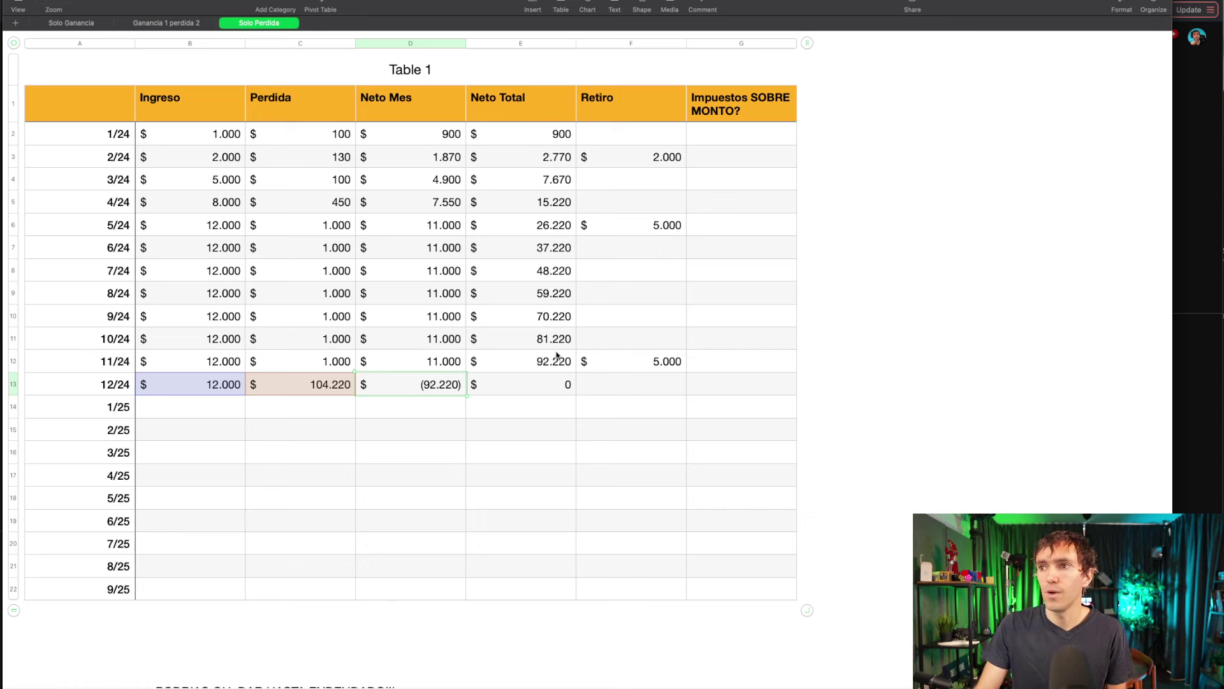
drag(677, 156, 640, 361)
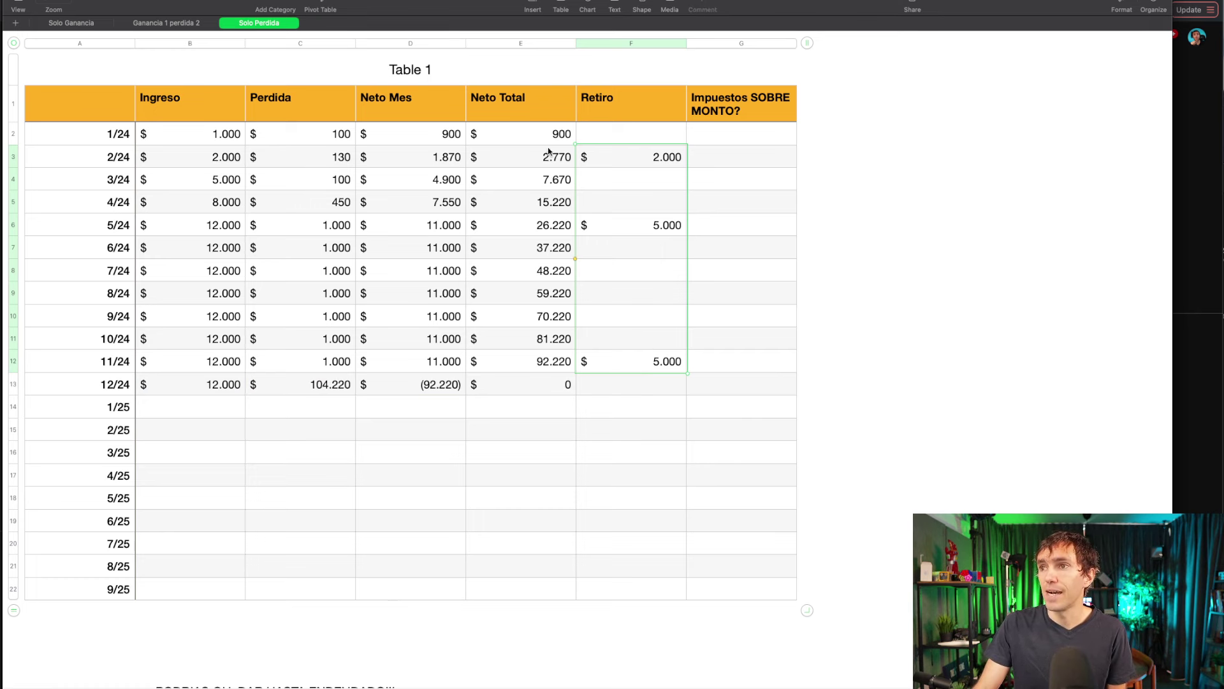
click(559, 363)
click(452, 389)
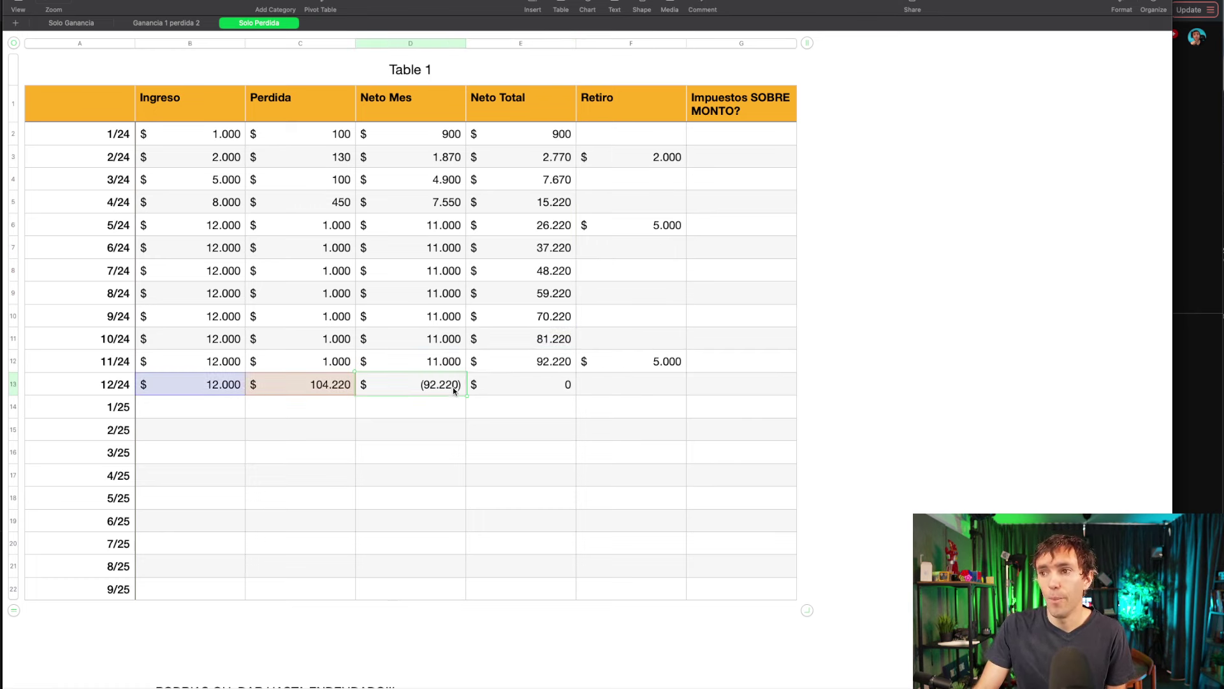
On the Solo Ganancia sheet, fill the 12/24 cell of Impuestos SOBRE MONTO? with a formula referencing that month's Neto Total
click(74, 23)
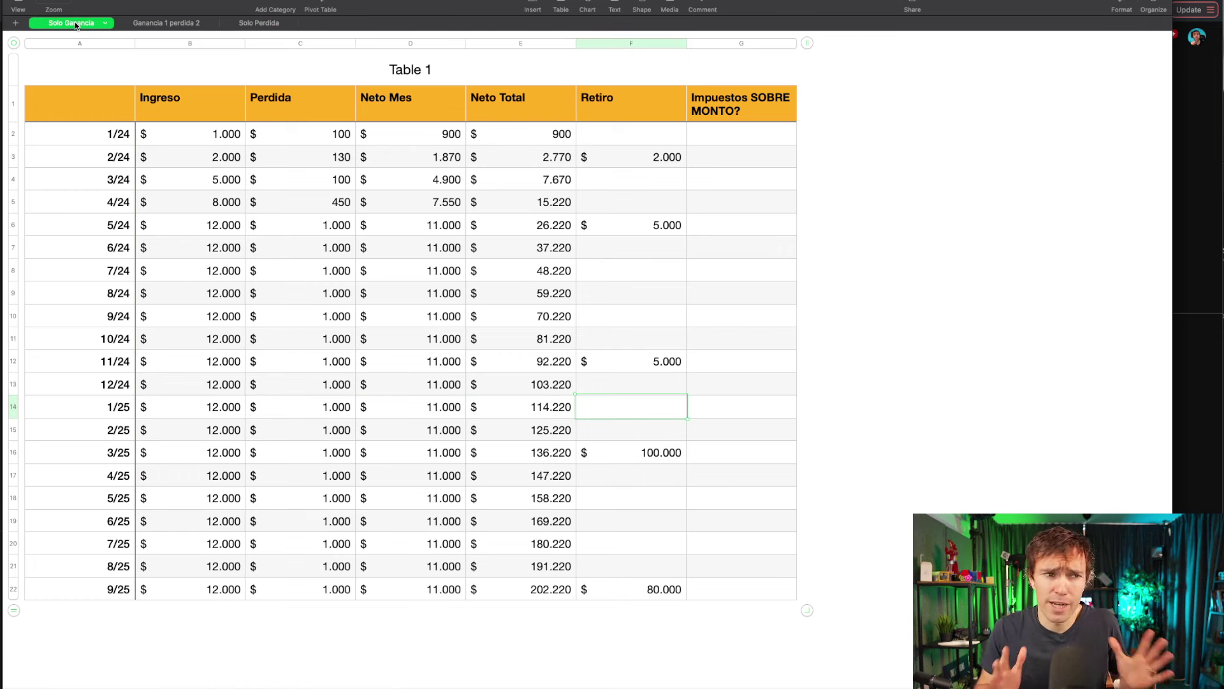
click(733, 186)
drag(654, 159, 638, 587)
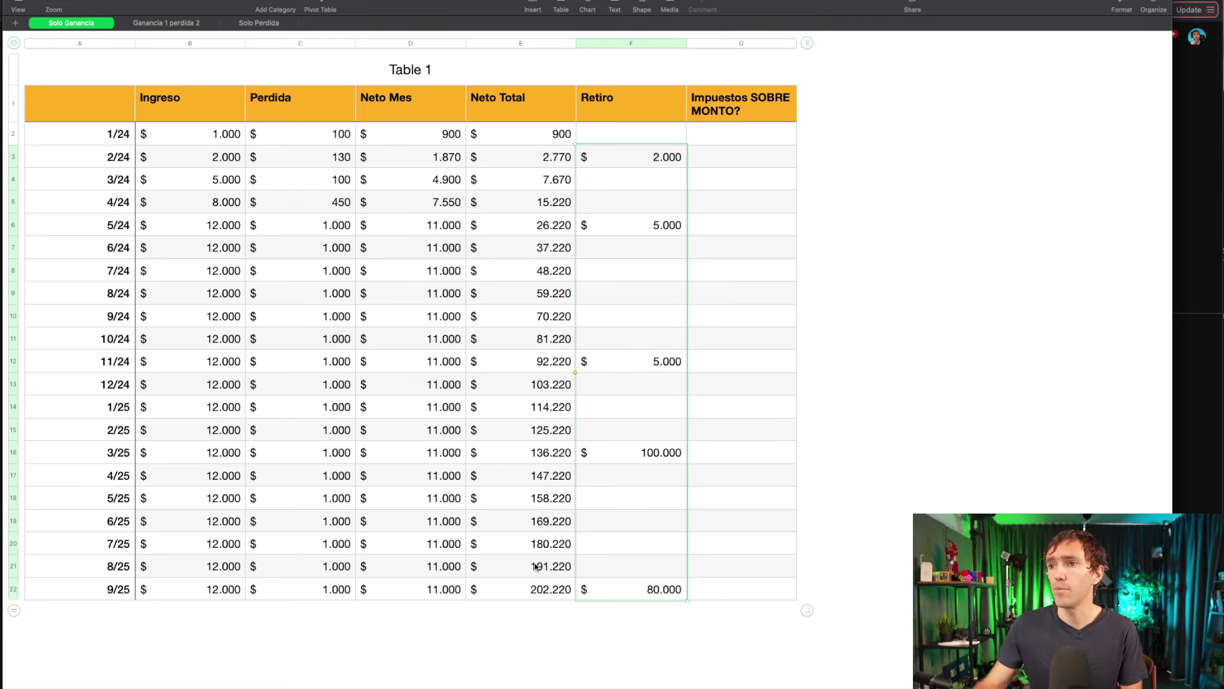
drag(550, 136, 568, 391)
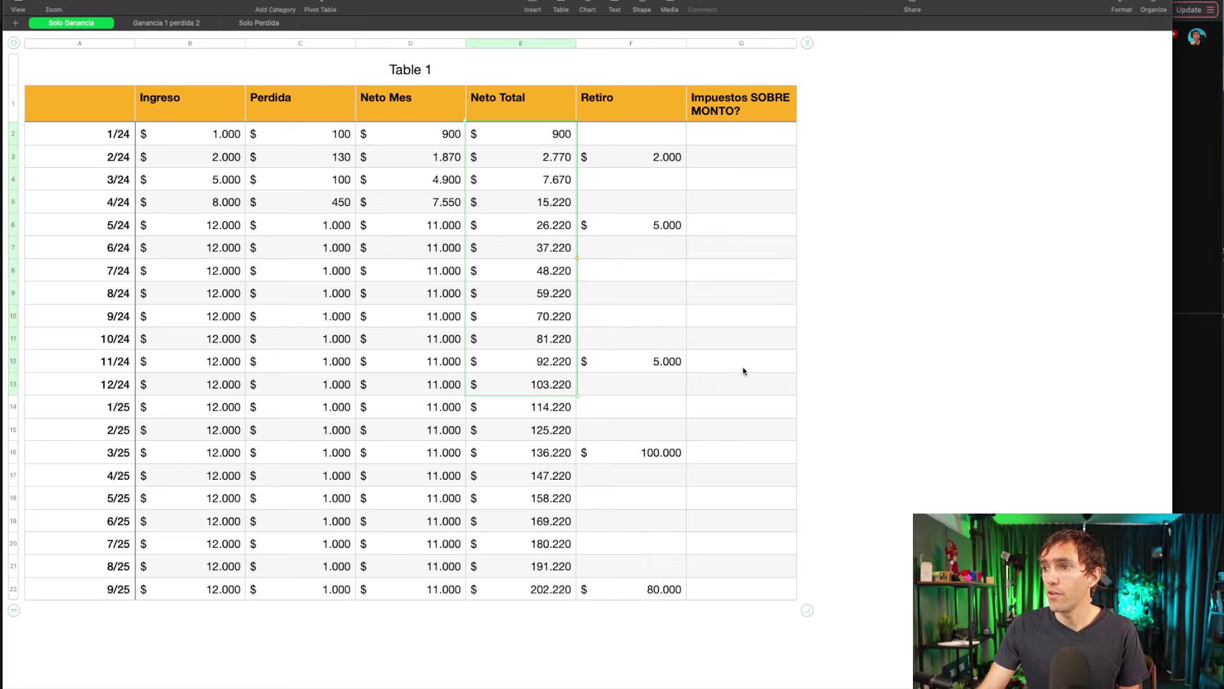
click(735, 386)
text(=)
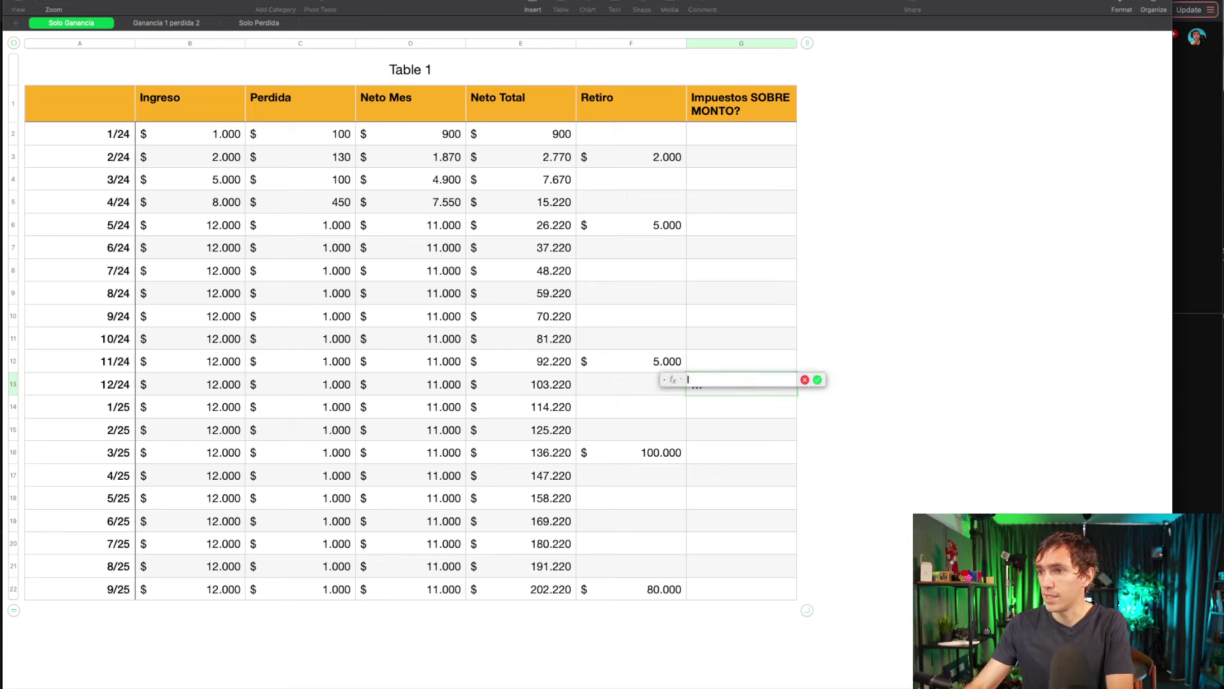
click(535, 384)
key(Return)
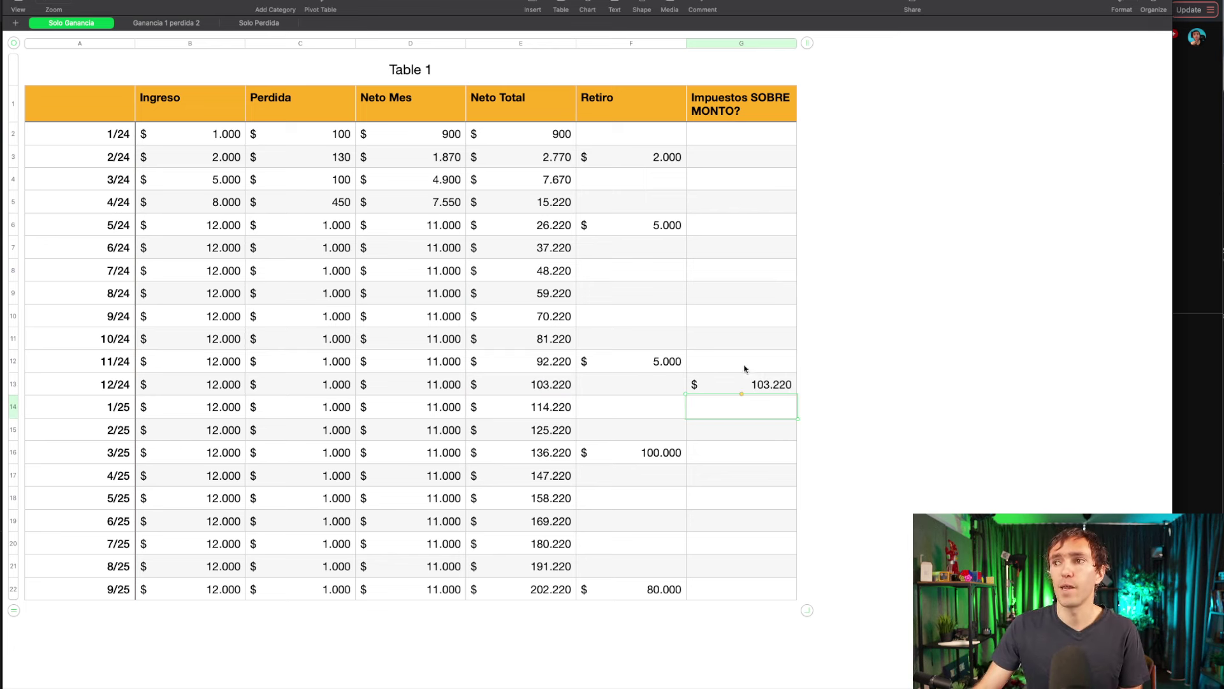
In the 9/25 cell of Impuestos SOBRE MONTO?, enter a SUM of the Neto Mes values from 1/25 to 9/25 (D14:D22)
drag(668, 159, 650, 373)
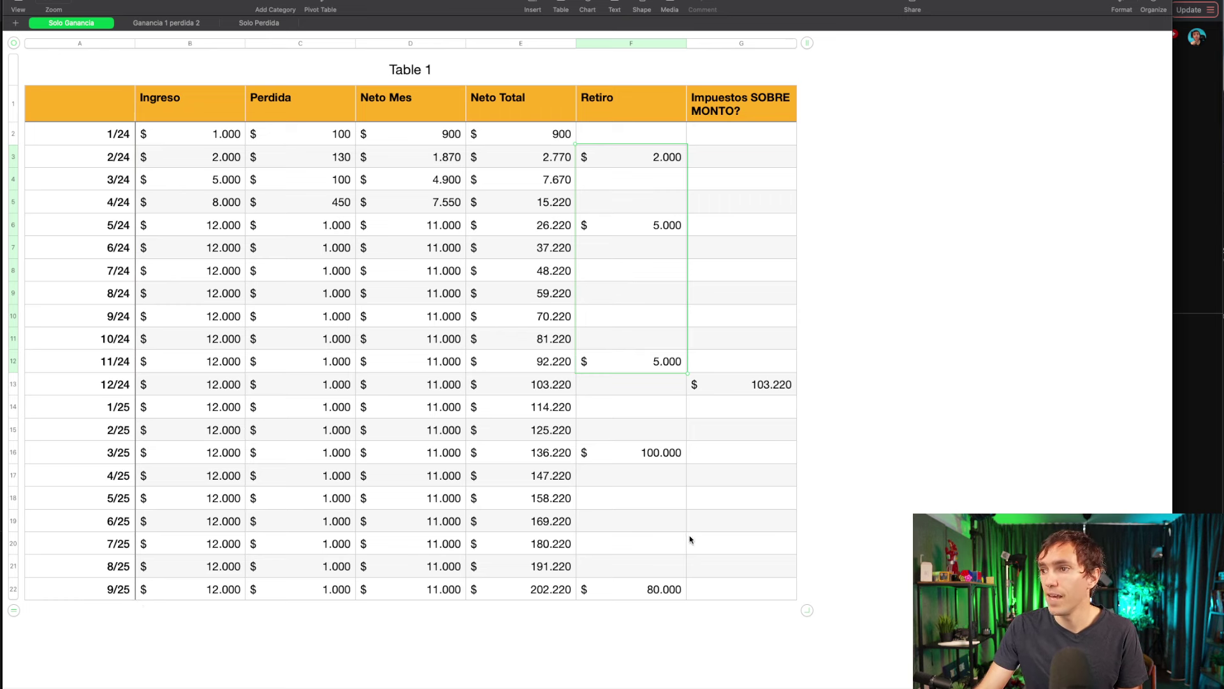
click(717, 593)
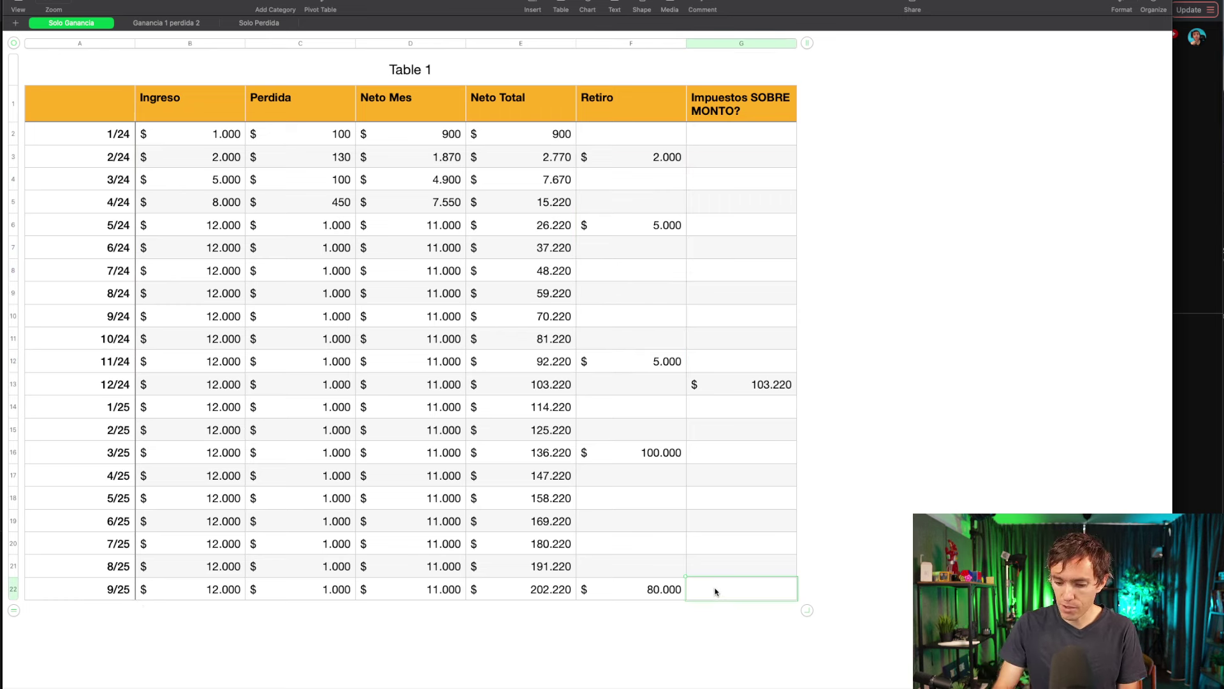
text(=)
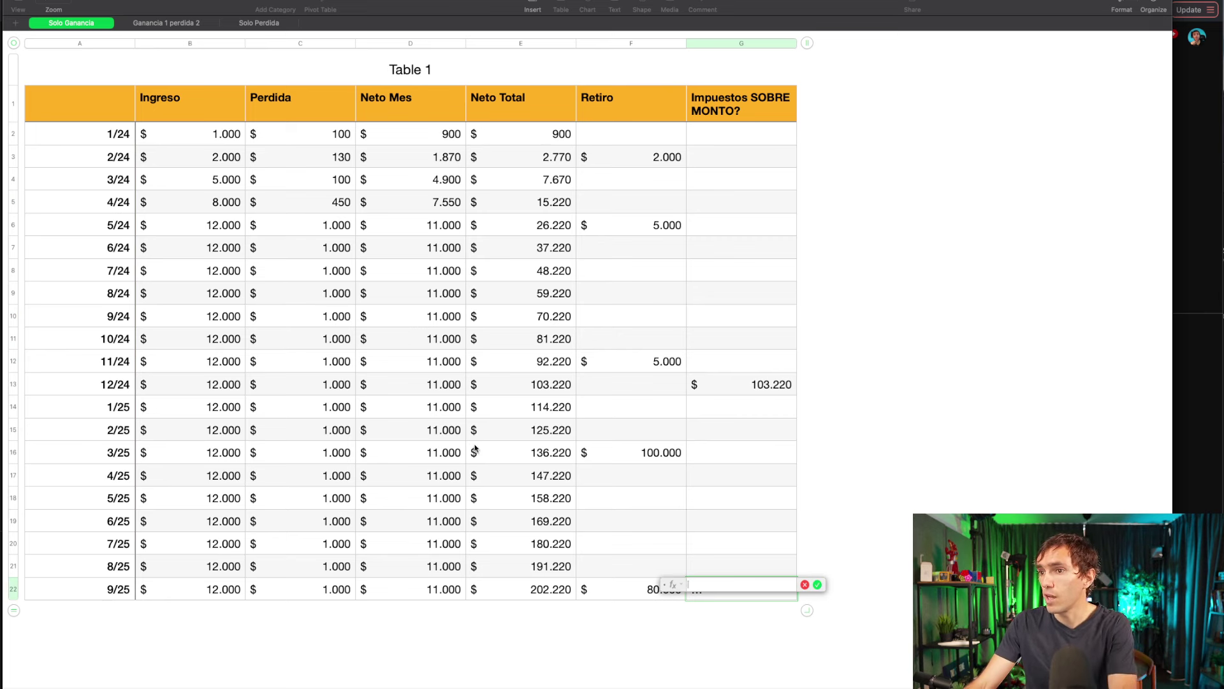
drag(431, 413, 427, 597)
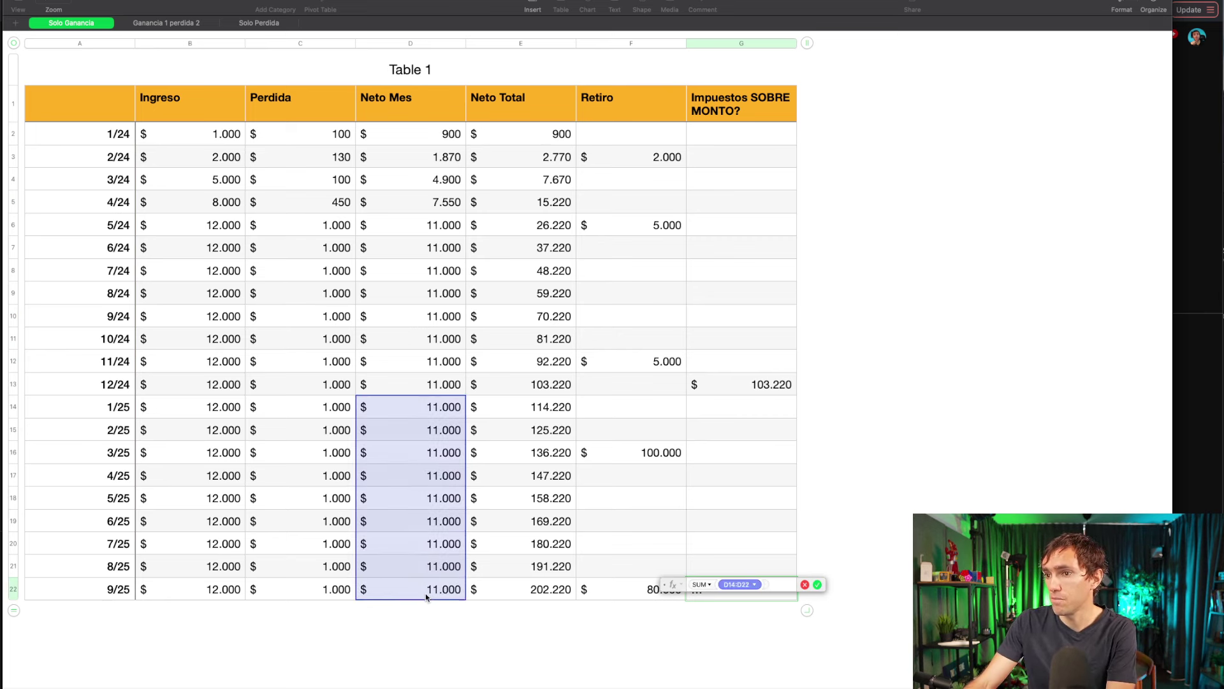
key(Return)
click(821, 605)
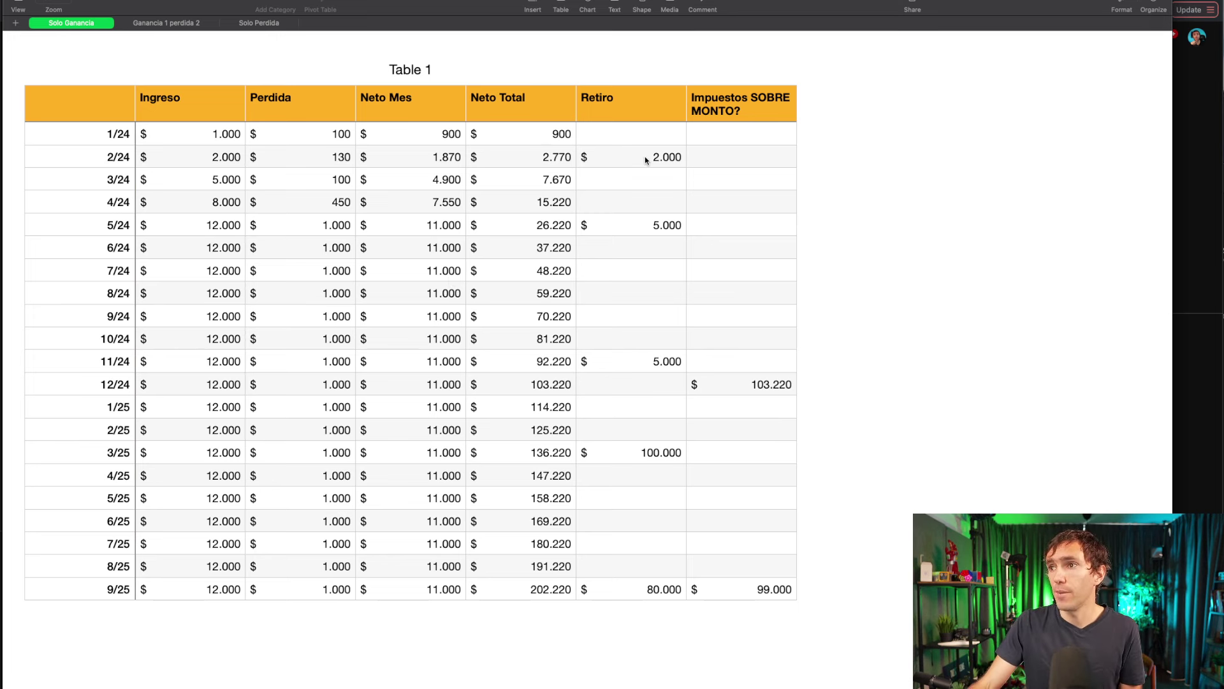
Review the Retiro entries from 2/24 to 3/25 on the Solo Ganancia sheet and open the Ganancia 1 perdida 2 sheet
drag(645, 155, 635, 377)
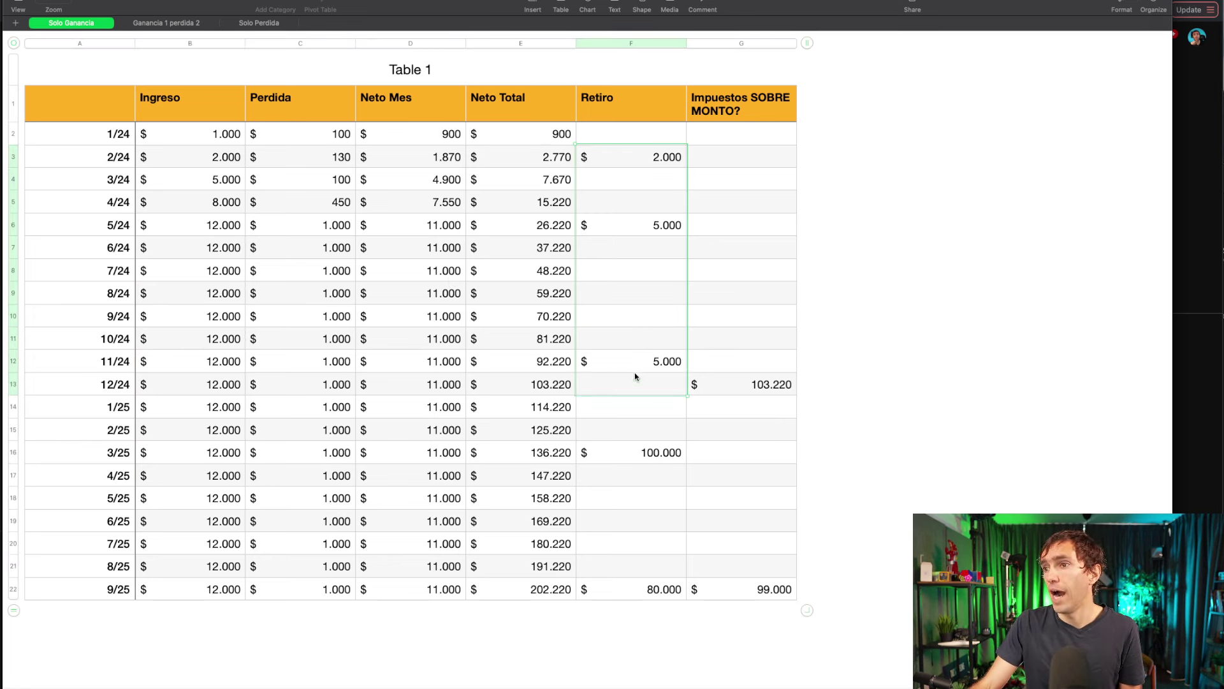
click(641, 456)
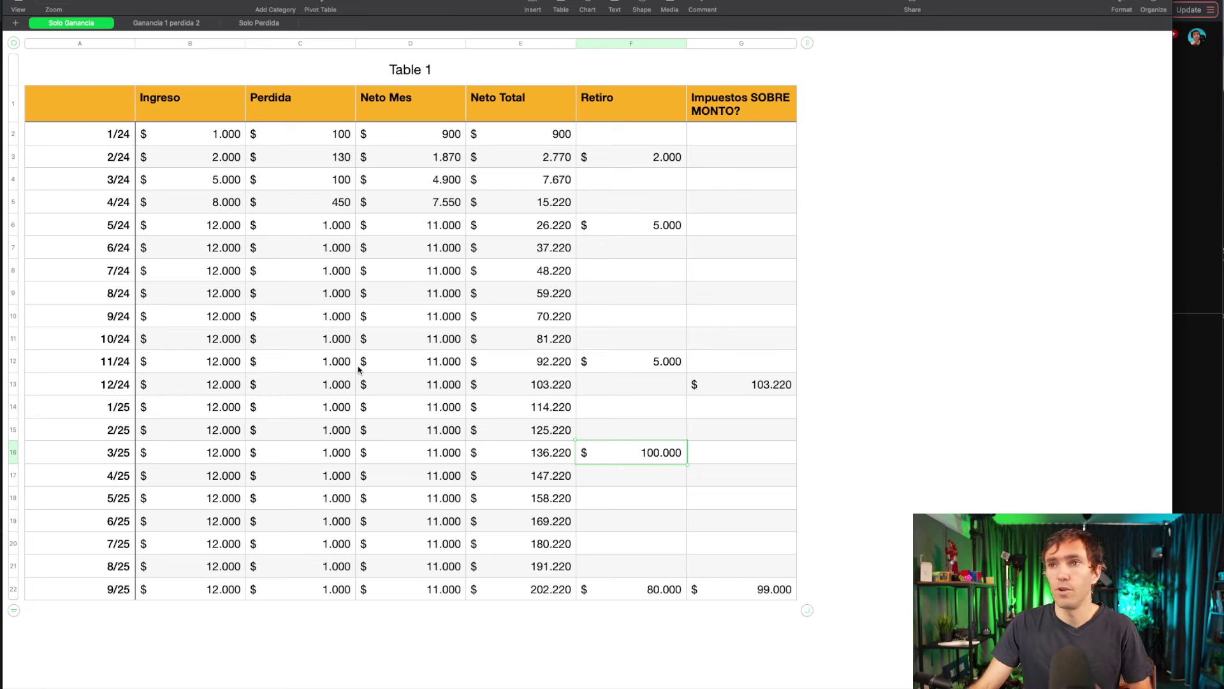
click(164, 21)
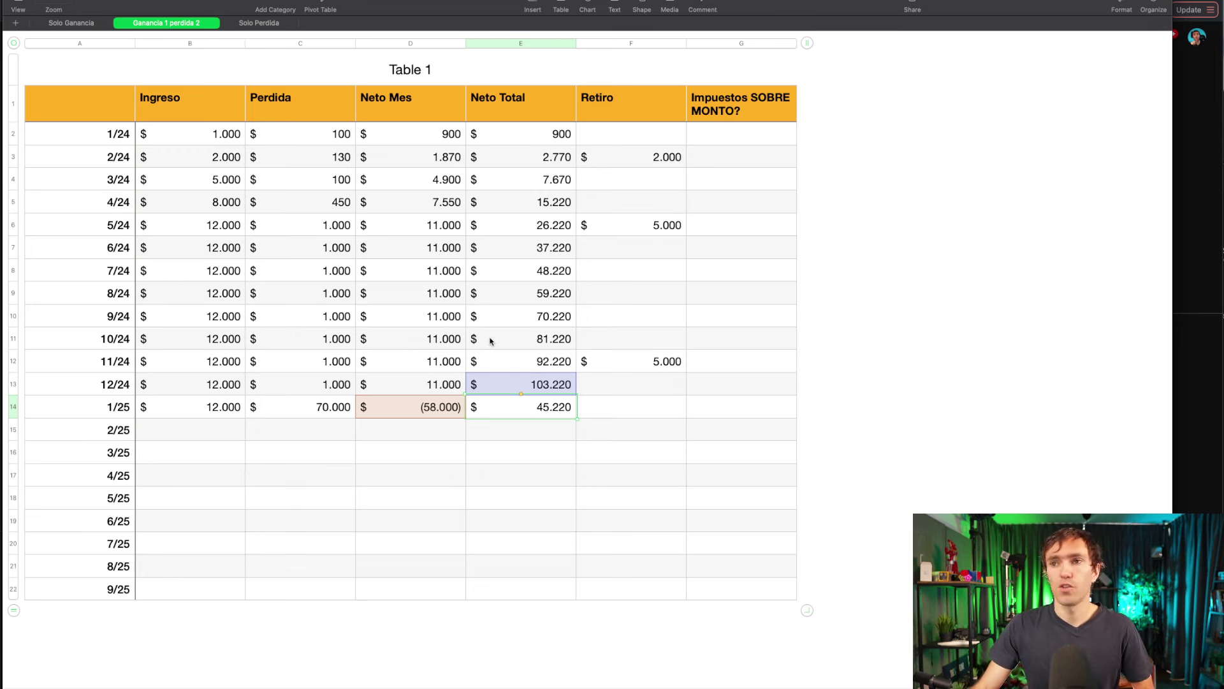
Examine the 2024 Ingreso, Perdida, Neto Total and Retiro columns, plus the 1/25 Neto Mes and Neto Total cells
click(224, 142)
drag(224, 142, 220, 408)
drag(323, 136, 318, 359)
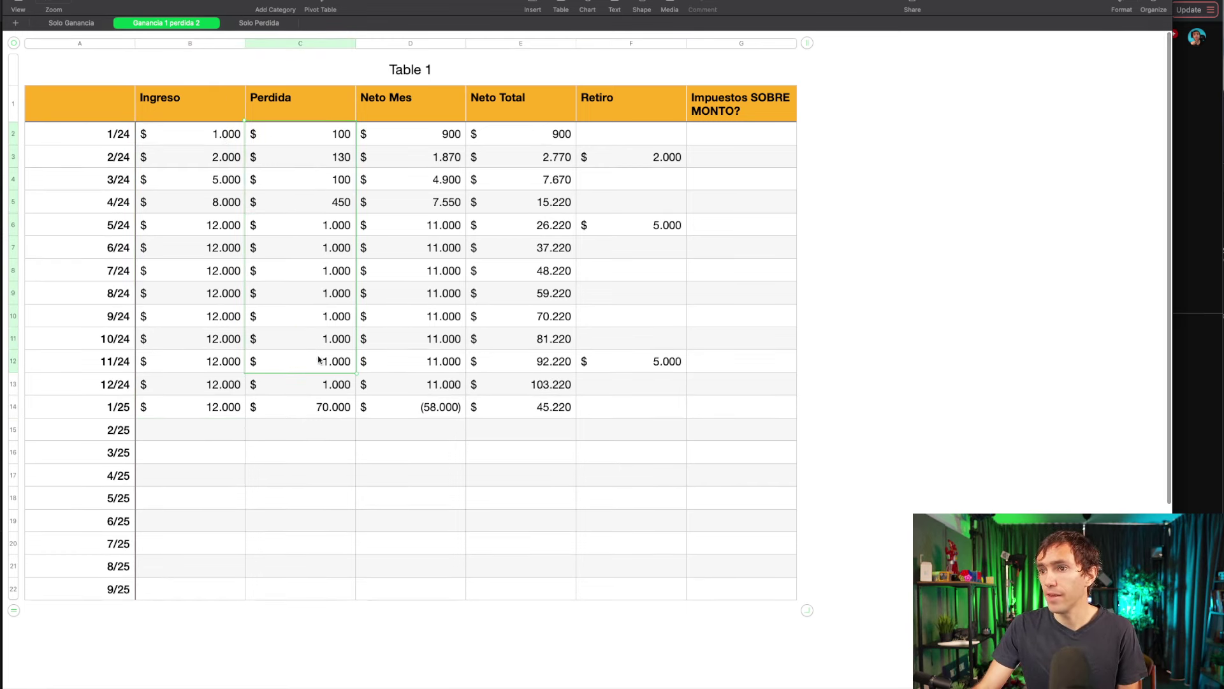
click(537, 157)
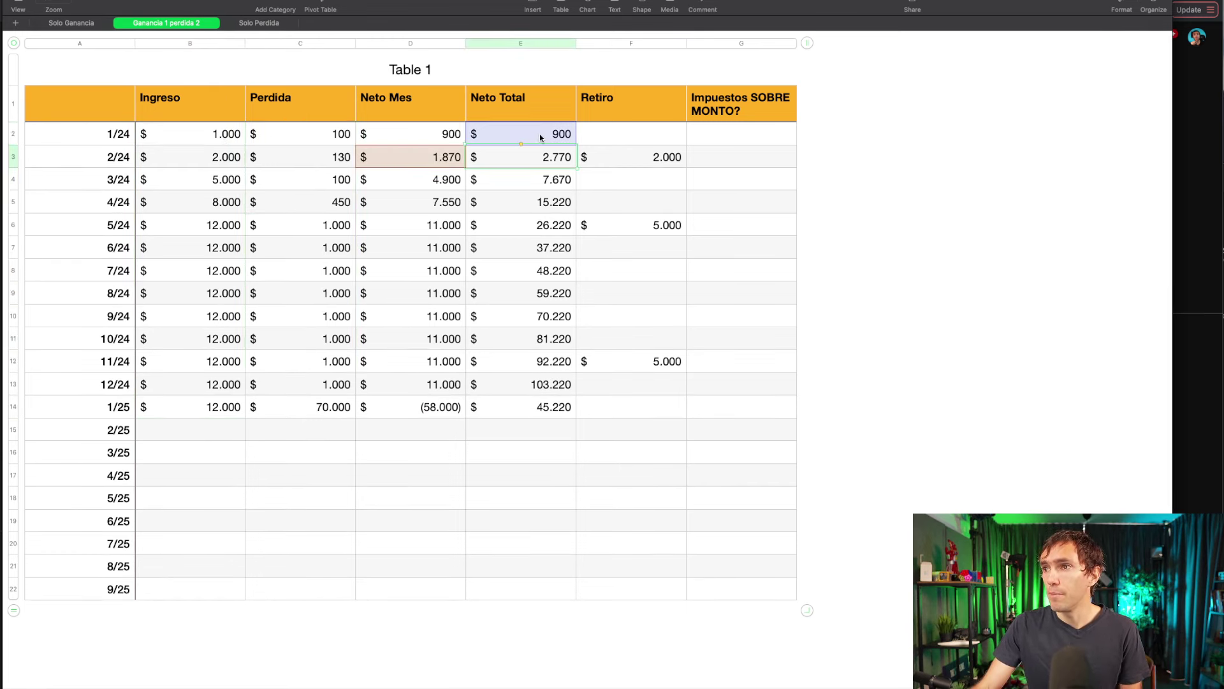
click(540, 137)
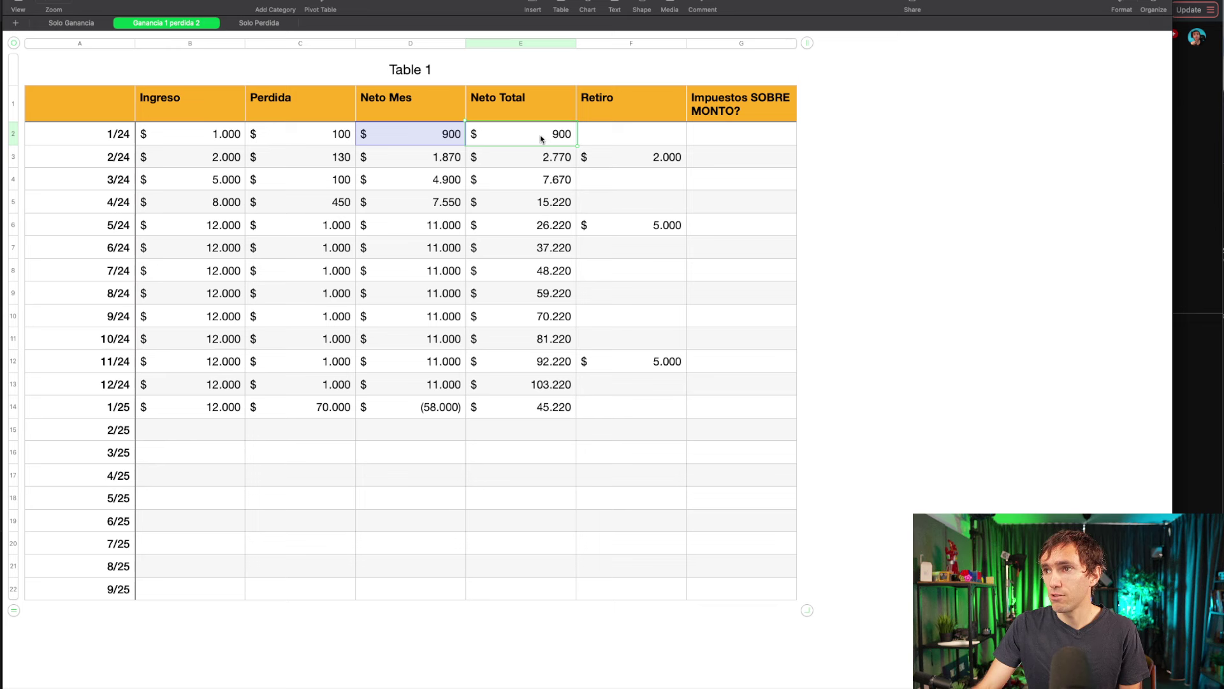
click(549, 388)
drag(666, 161, 654, 377)
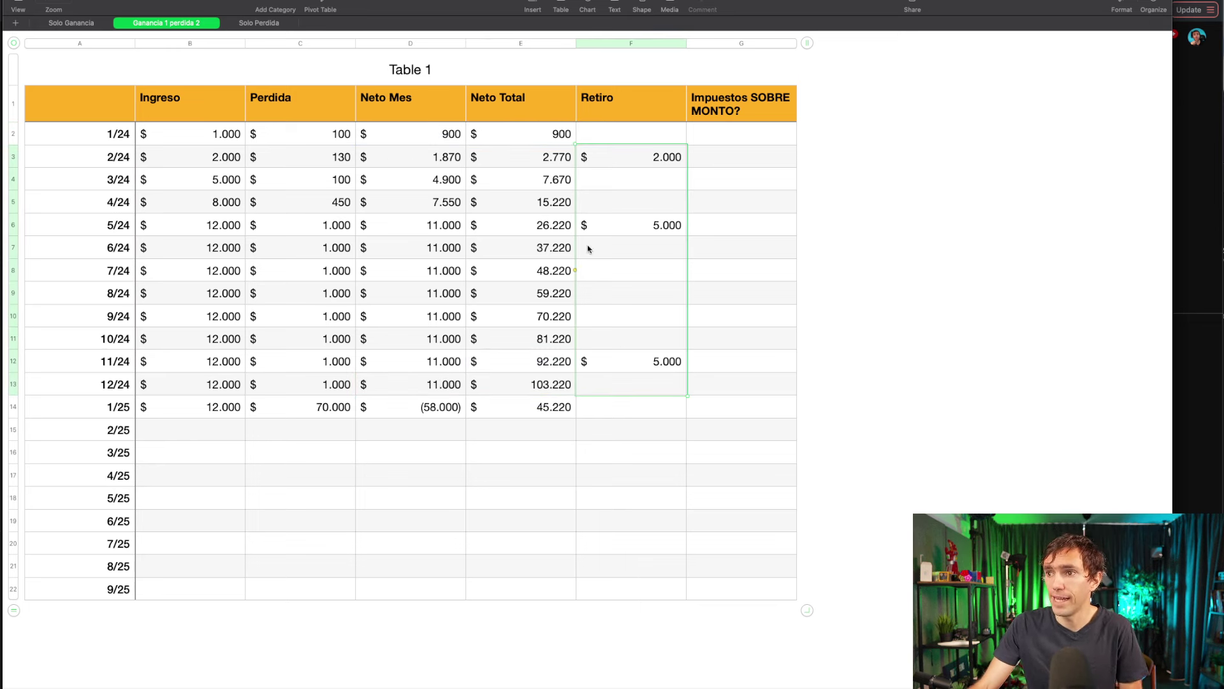
click(548, 387)
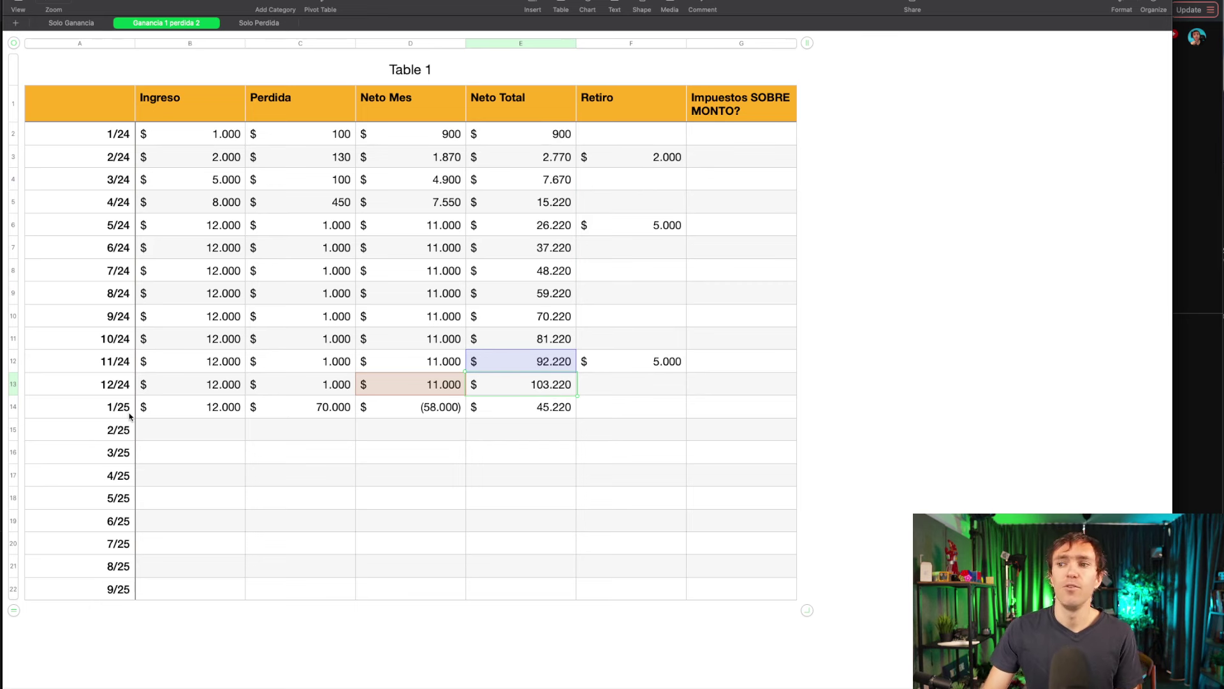
click(448, 407)
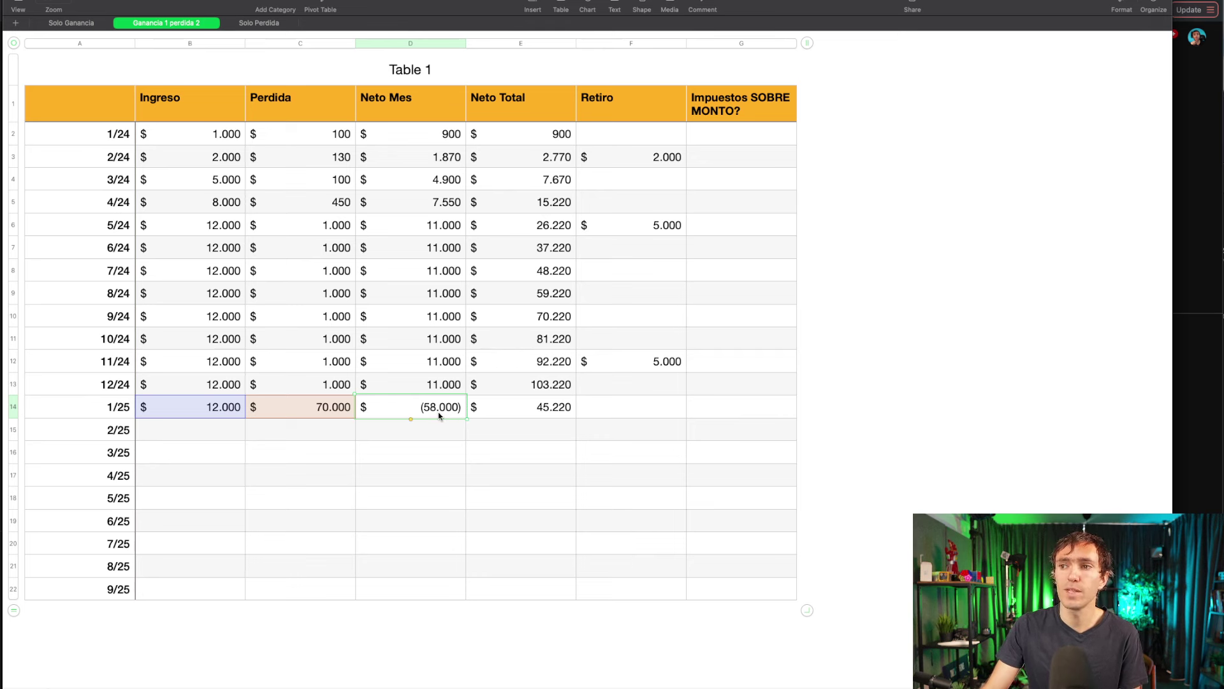
click(242, 23)
click(167, 23)
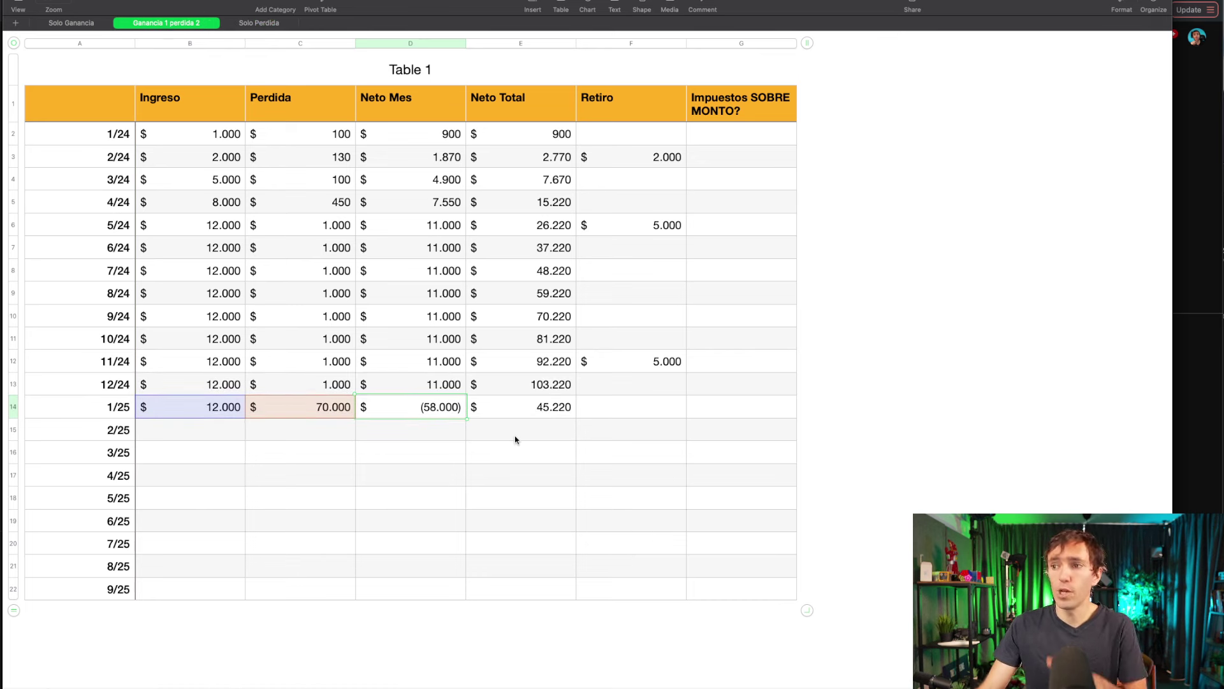
click(522, 408)
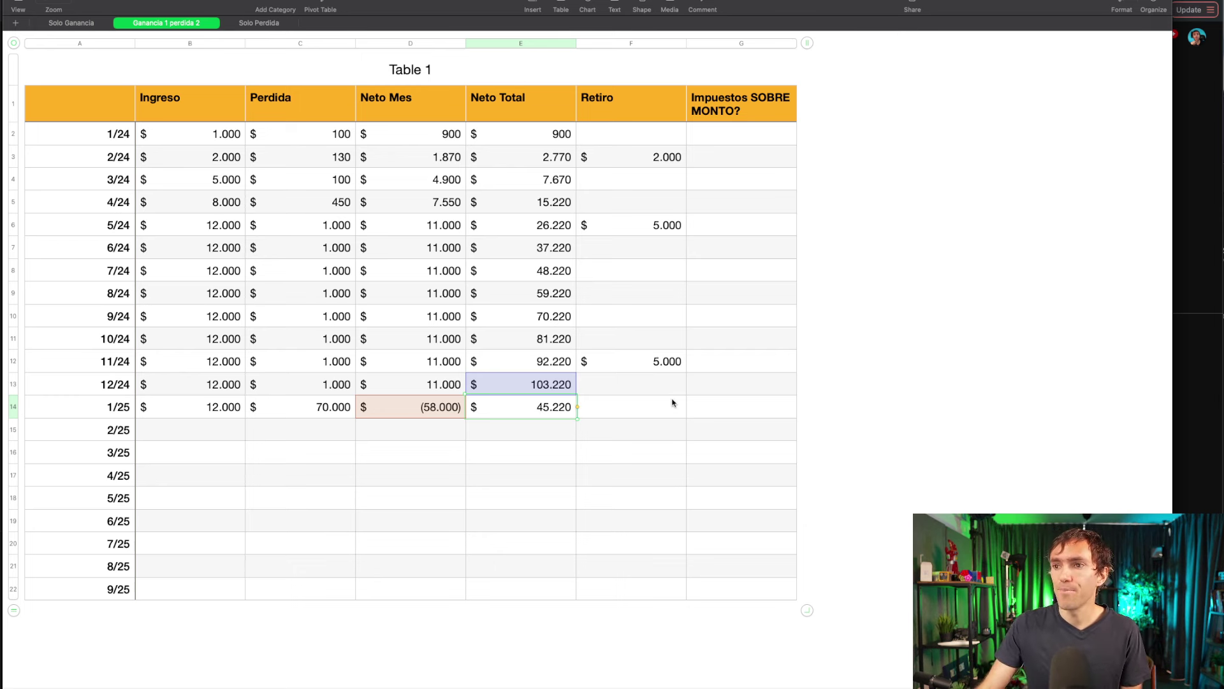
Fill the 12/24 cell of Impuestos SOBRE MONTO? with a formula referencing that month's Neto Total
click(725, 383)
text(=)
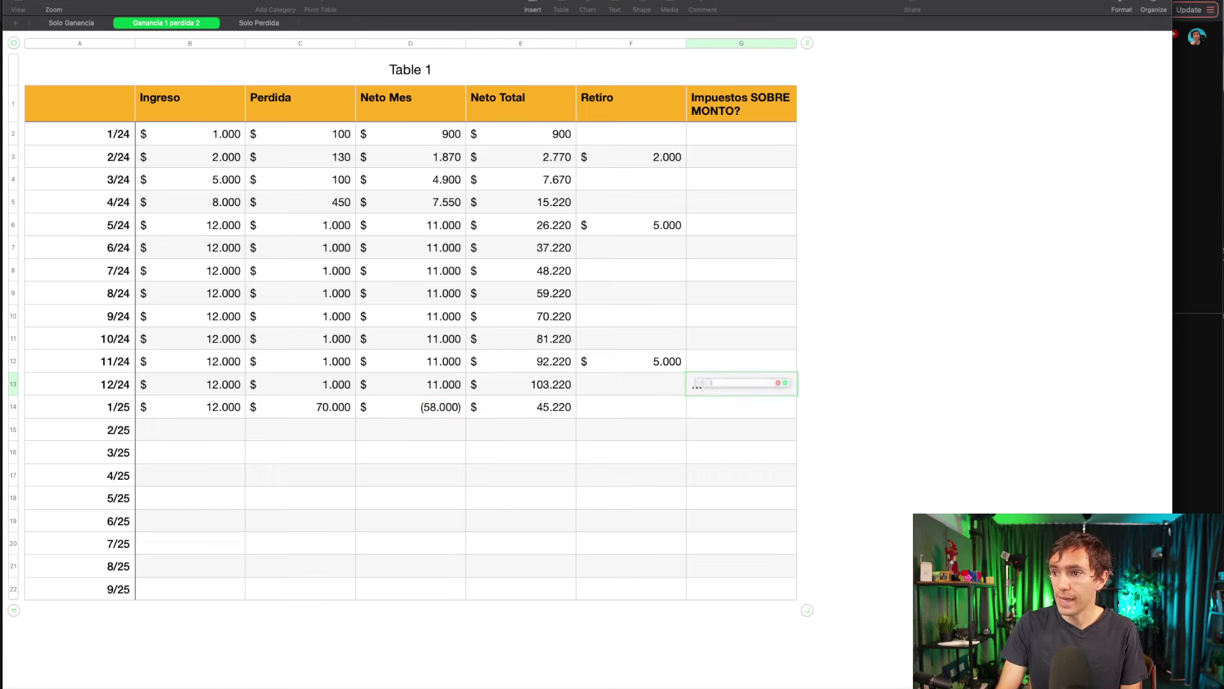
click(547, 385)
key(Return)
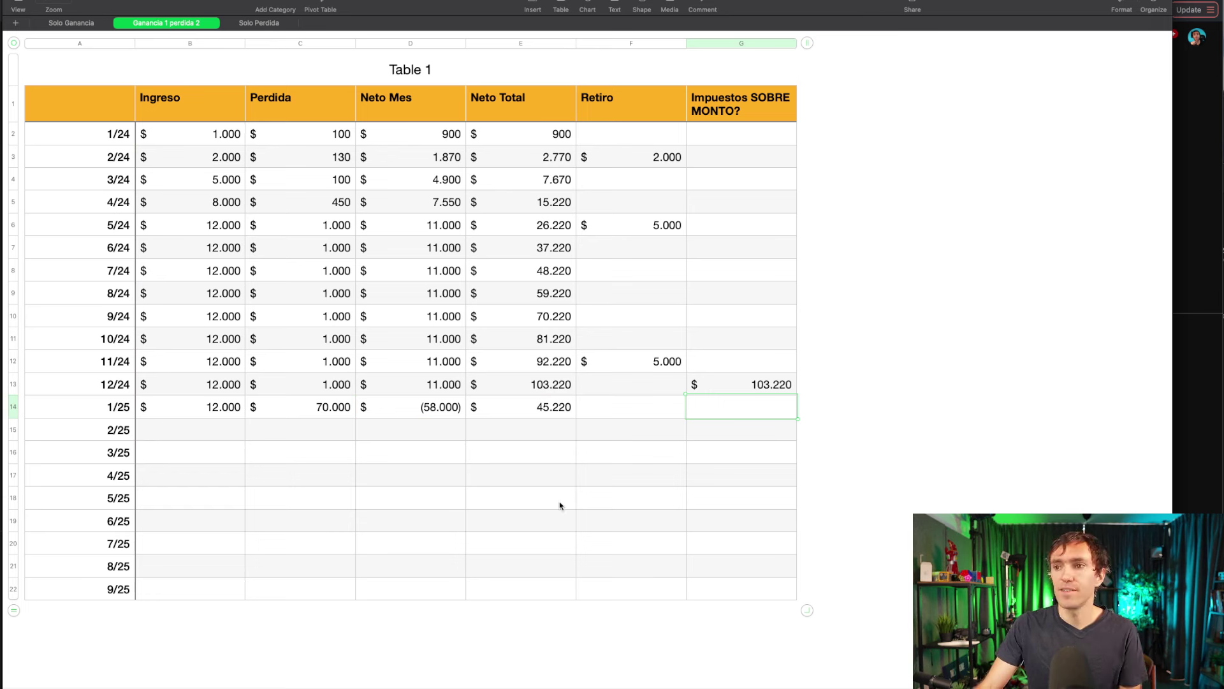
Review the 1/25 row and copy the 12/24 Ingreso and Perdida values into the 2/25 row
drag(191, 407, 572, 404)
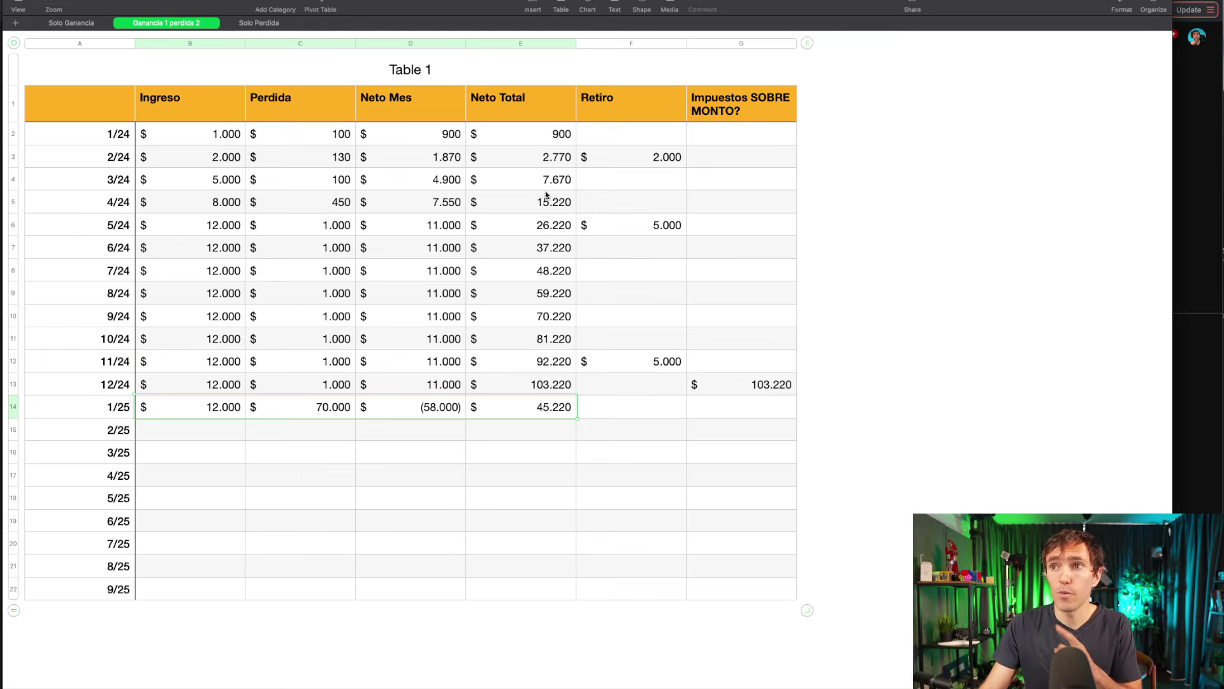
click(236, 25)
click(195, 26)
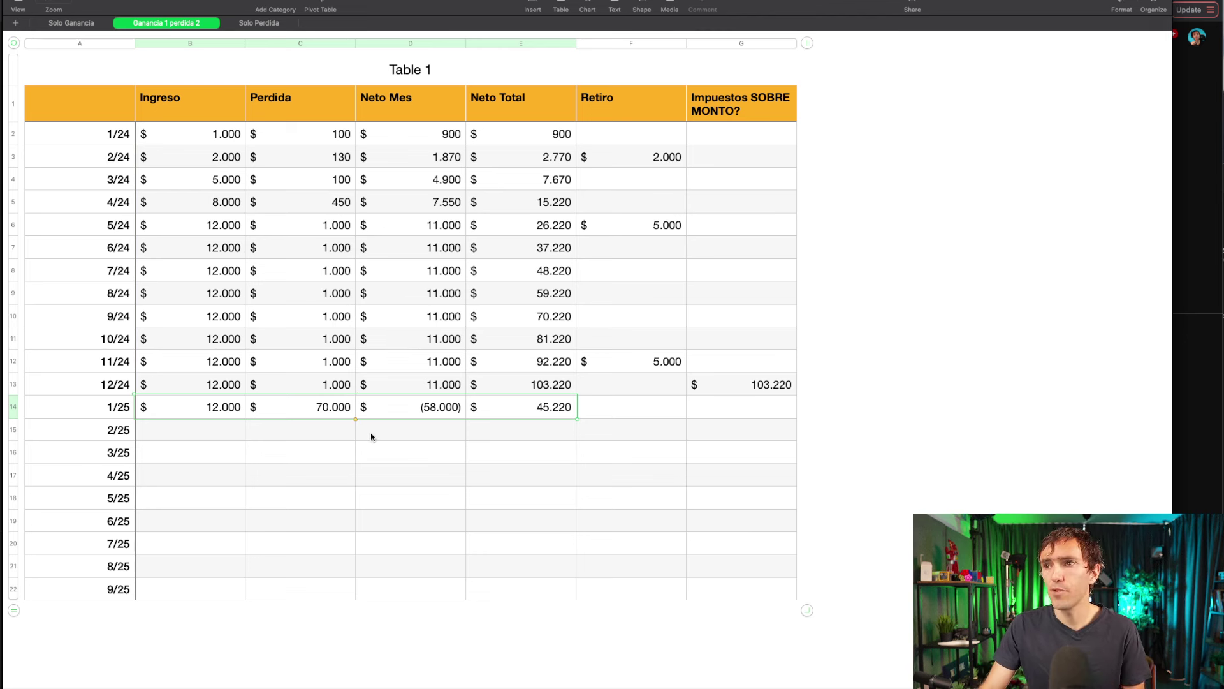
click(215, 429)
drag(233, 382, 329, 390)
key(super+c)
click(229, 429)
key(super+v)
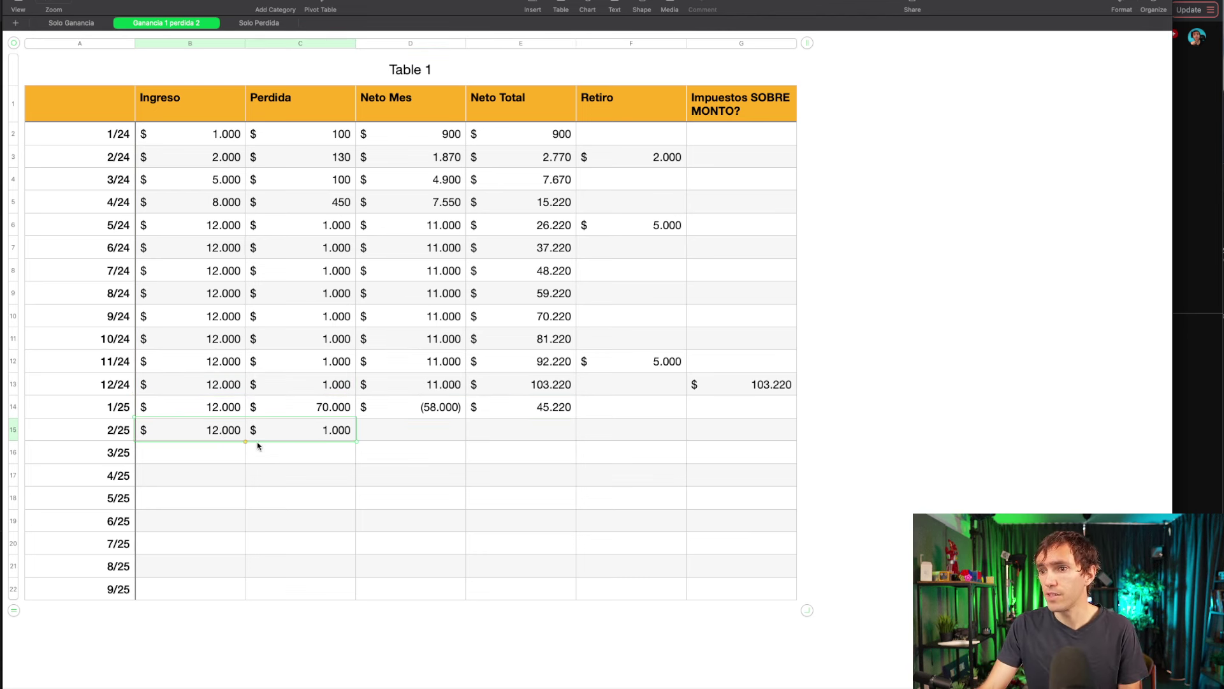
Extend the 1/25 Neto Mes and Neto Total formulas down through 9/25
click(432, 415)
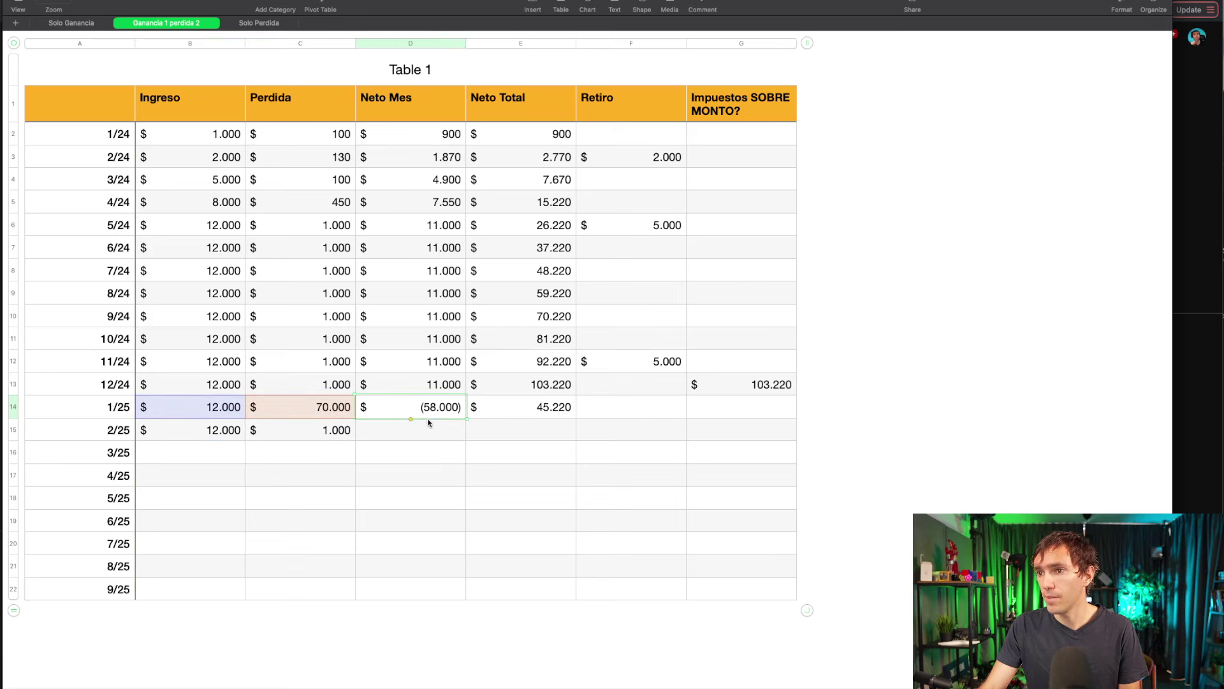
drag(411, 419, 416, 593)
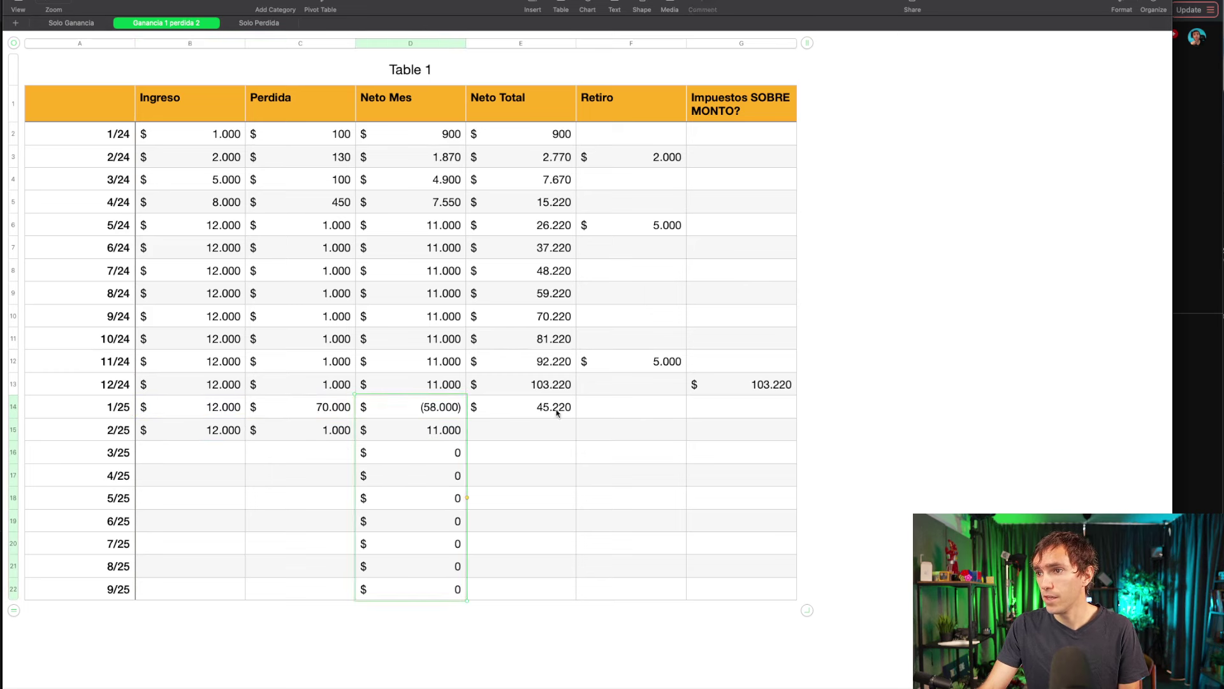
click(527, 421)
drag(520, 419, 519, 601)
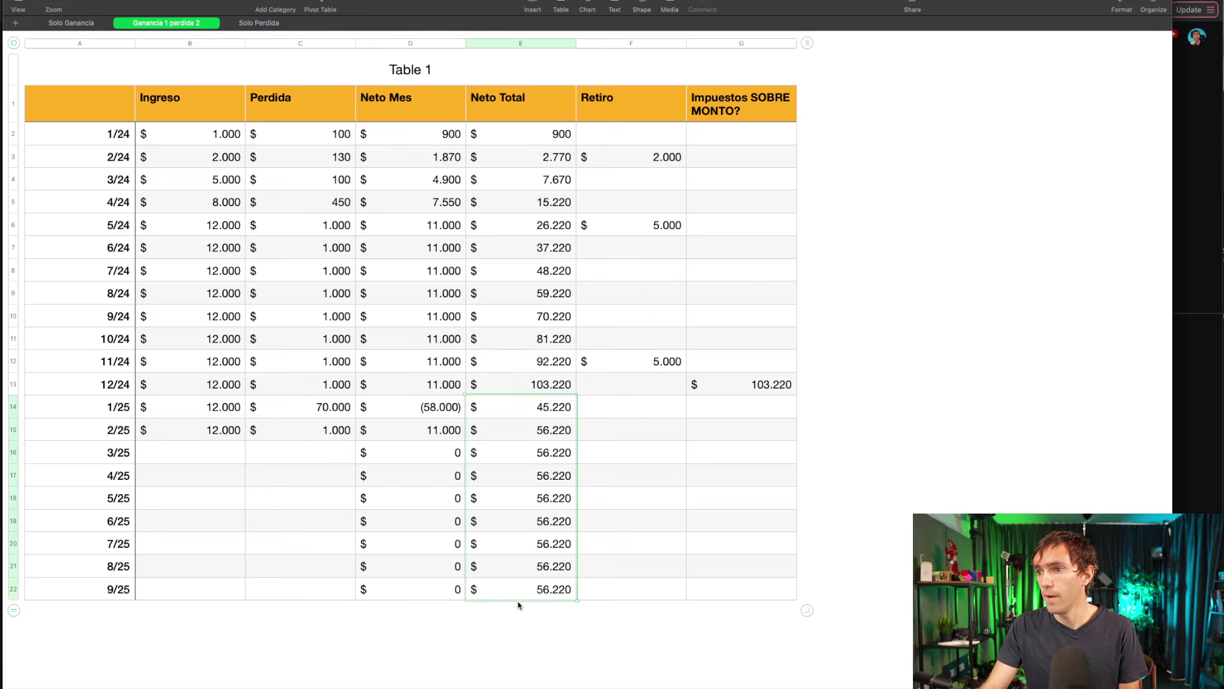
Set the 2/25 Ingreso to 100 and fill that month's Ingreso and Perdida values down through 9/25
drag(223, 433, 261, 432)
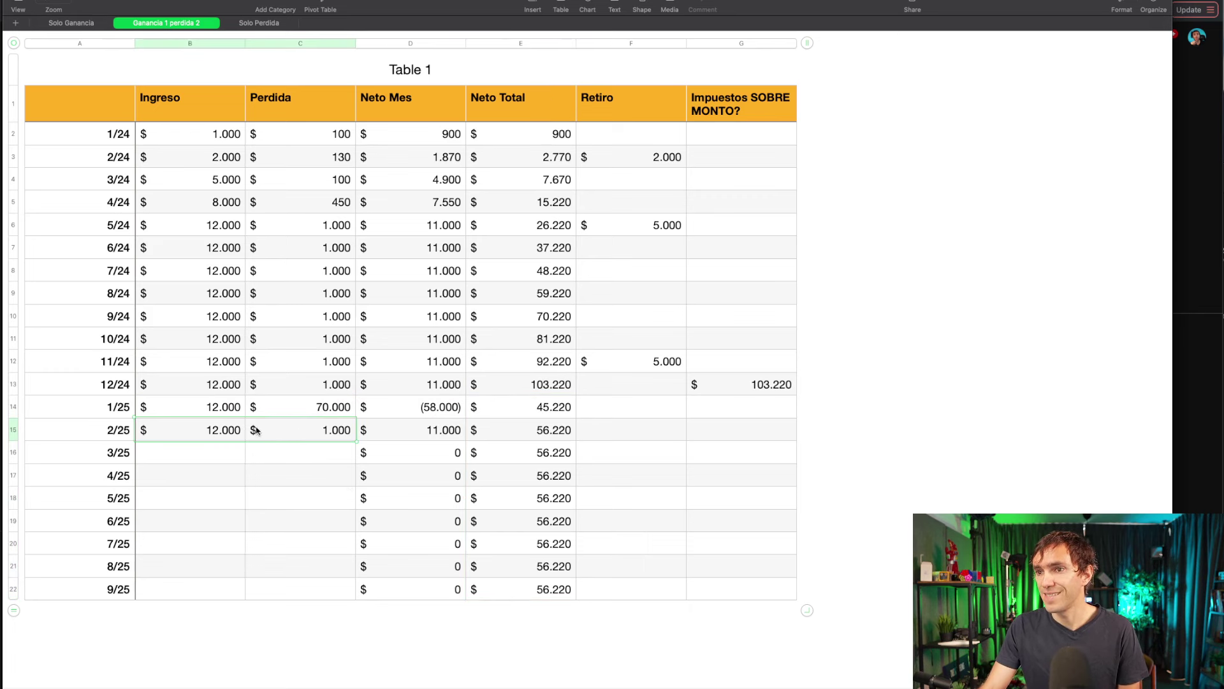
double_click(215, 431)
text(100)
key(Return)
click(226, 432)
drag(226, 432, 246, 596)
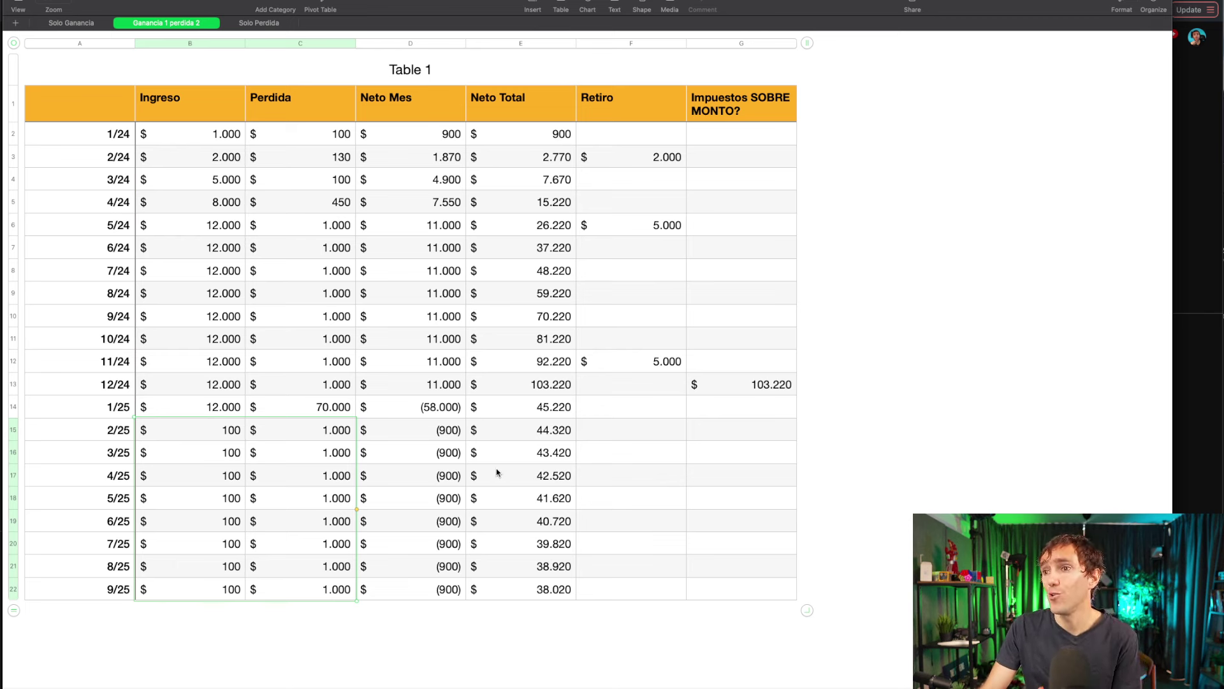
Review the 2025 Neto Mes values and add a row for 10/25 at the end of the table
drag(446, 410, 439, 598)
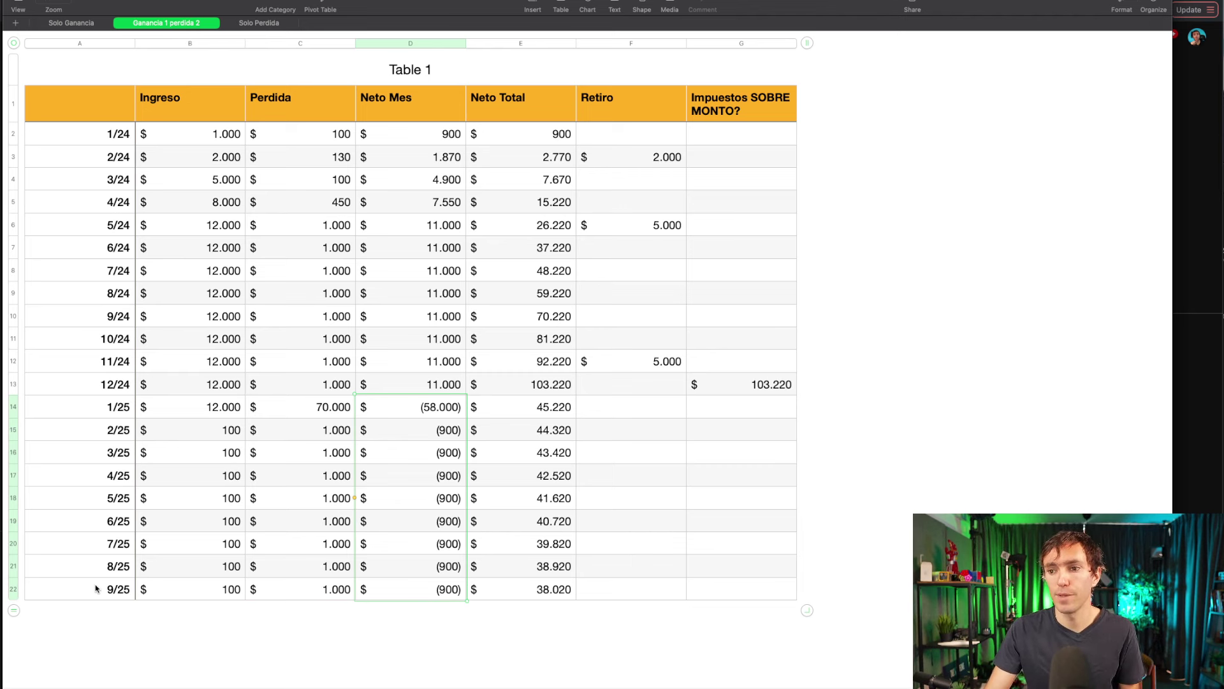
click(213, 596)
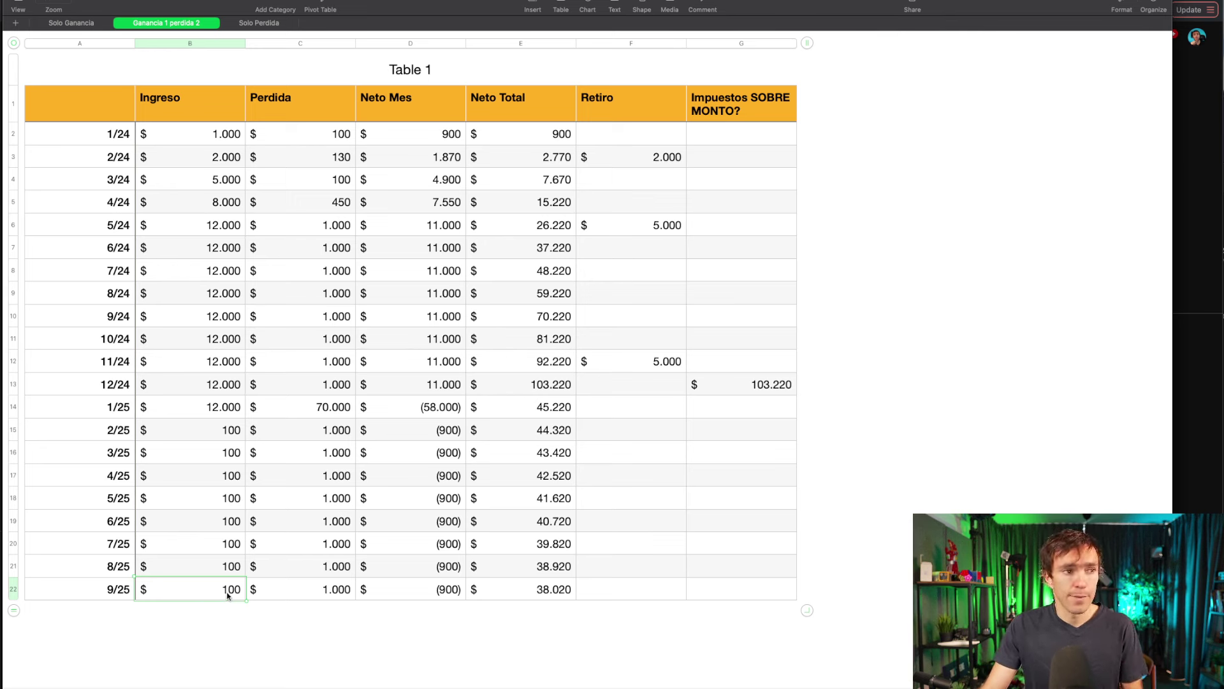
click(62, 593)
click(14, 610)
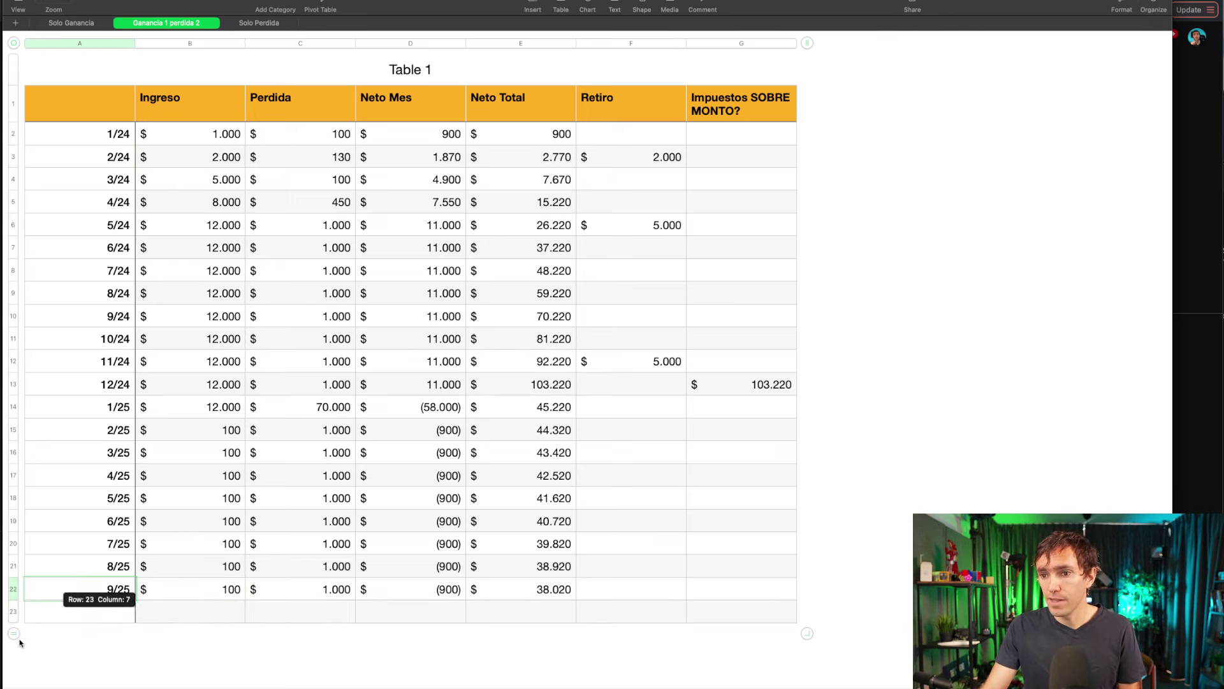
double_click(80, 597)
Enter an Ingreso of 40000 and a Perdida of 0 for 10/25
click(195, 612)
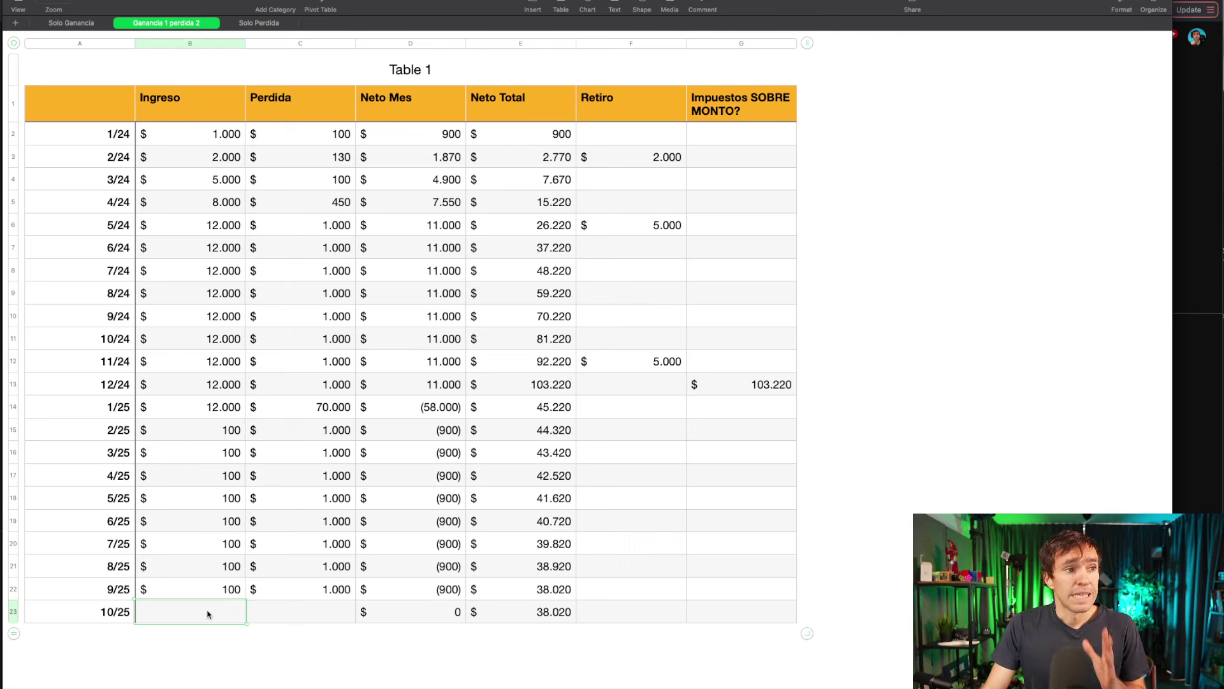
text(40.000)
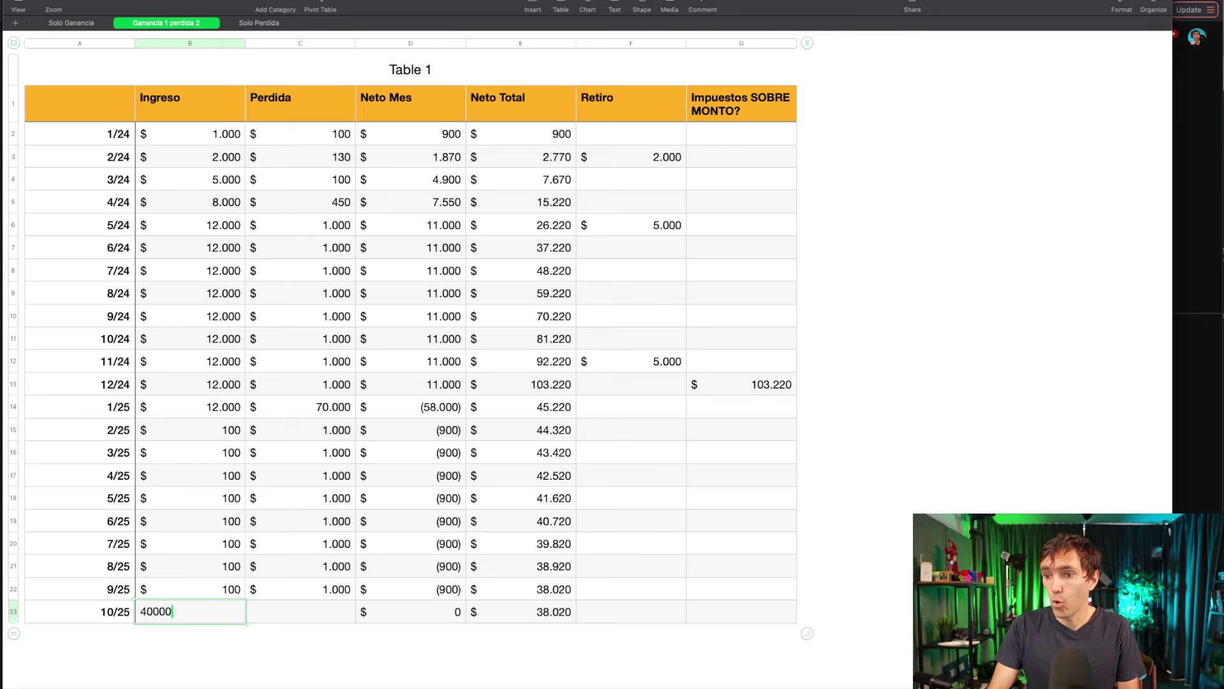
key(Tab)
text(0)
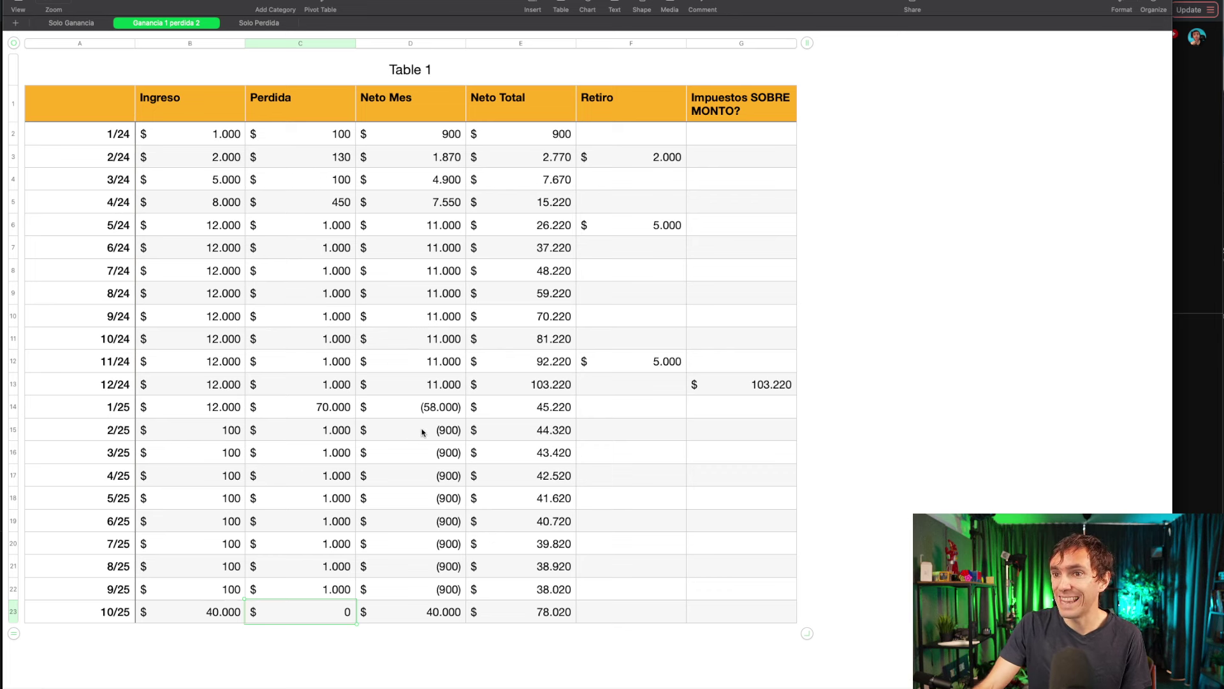
Check the Neto Mes values from 1/25 to 10/25 and add a row for 11/25 below
drag(430, 415, 421, 619)
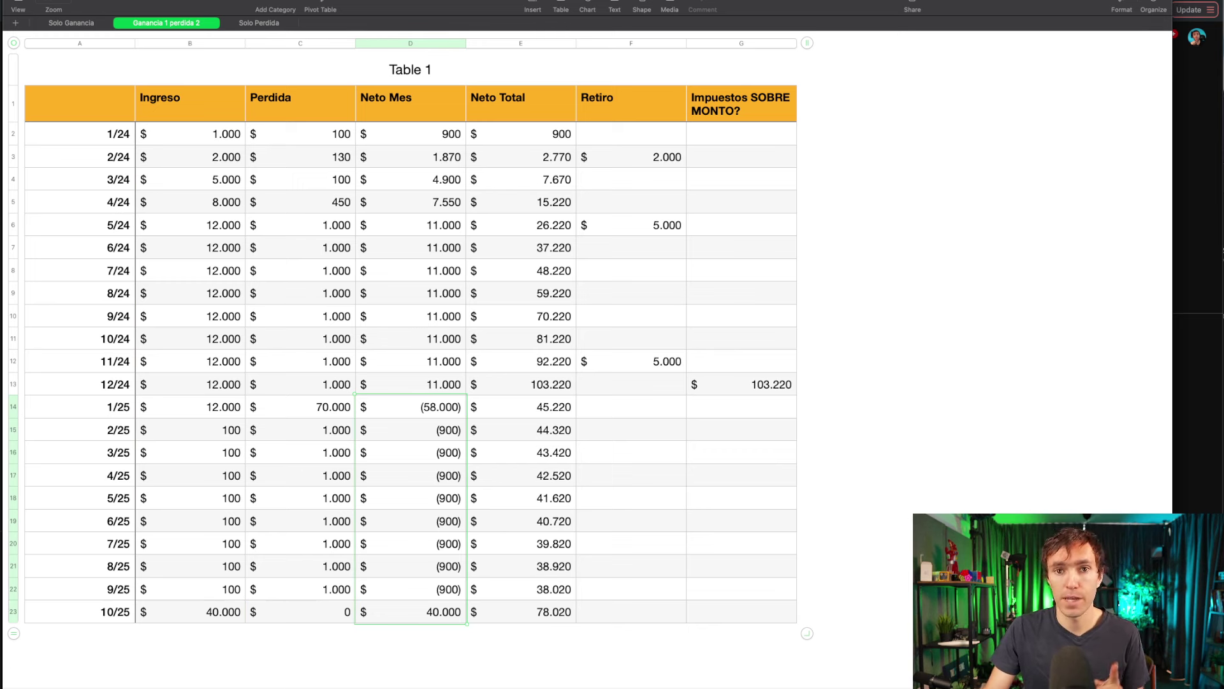
click(73, 612)
key(alt+Down)
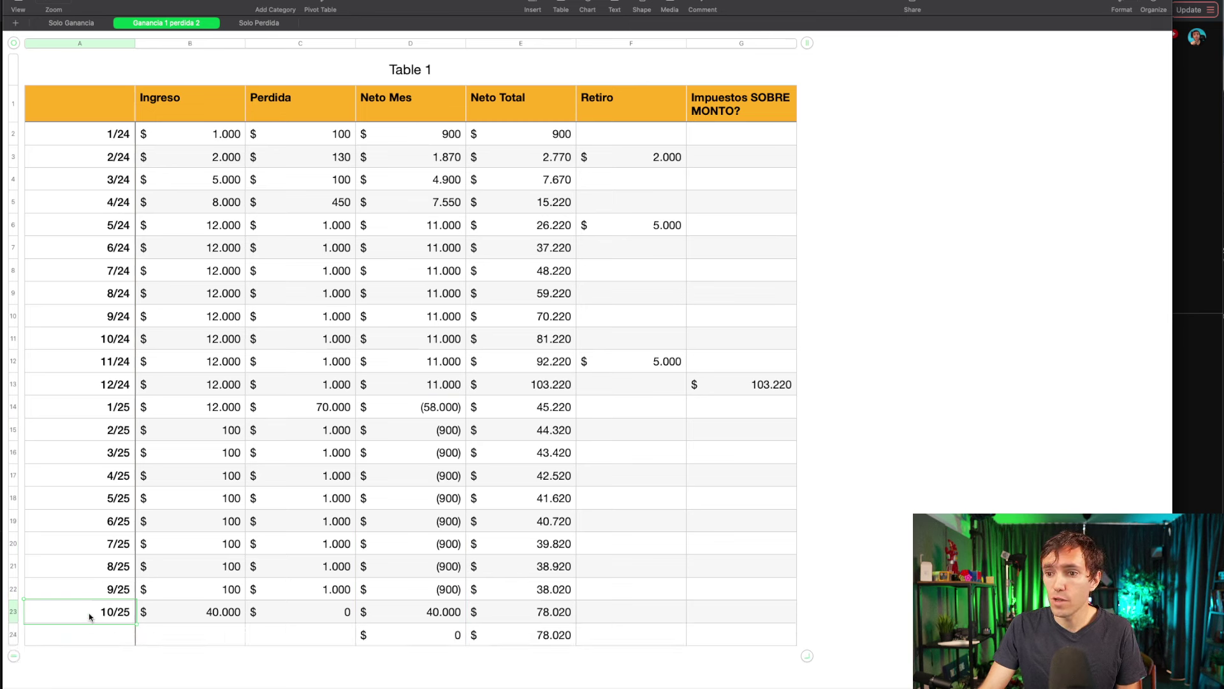
drag(79, 623, 79, 634)
Enter an Ingreso of 30000 and a Perdida of 0 for 11/25
click(196, 634)
text(30000)
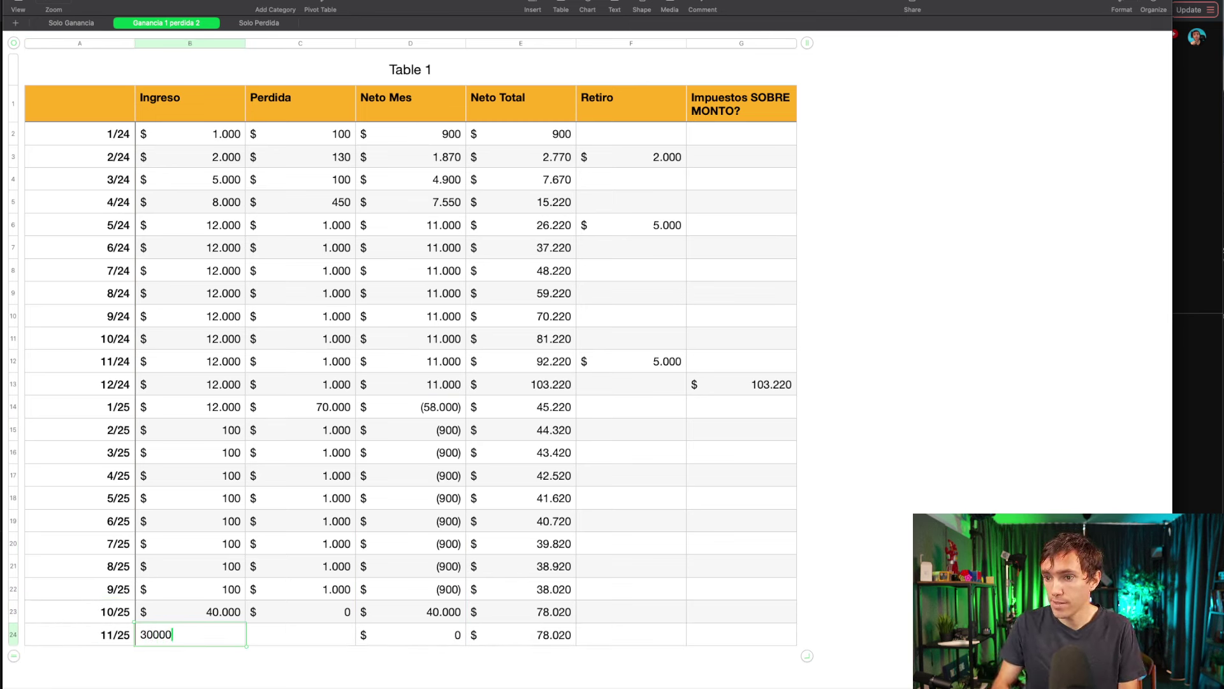
key(Tab)
text(0)
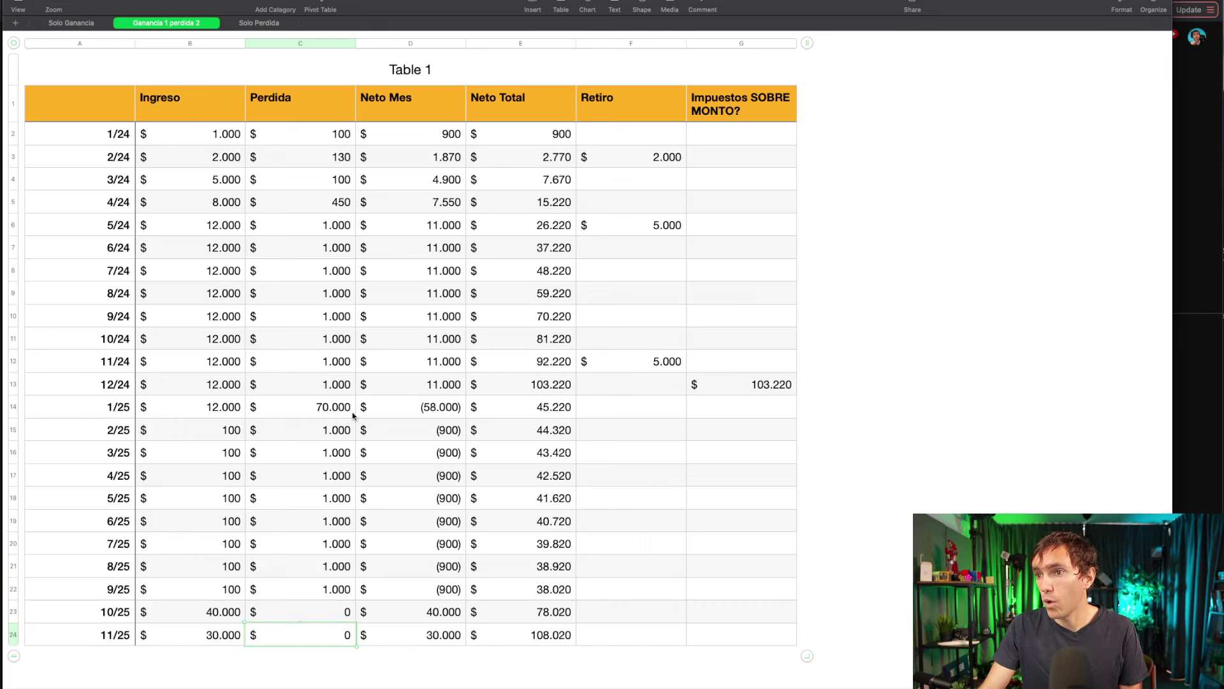
Check the Neto Mes values from 1/25 to 11/25 and enter 4800 in the 11/25 cell of Impuestos SOBRE MONTO?
drag(410, 410, 412, 640)
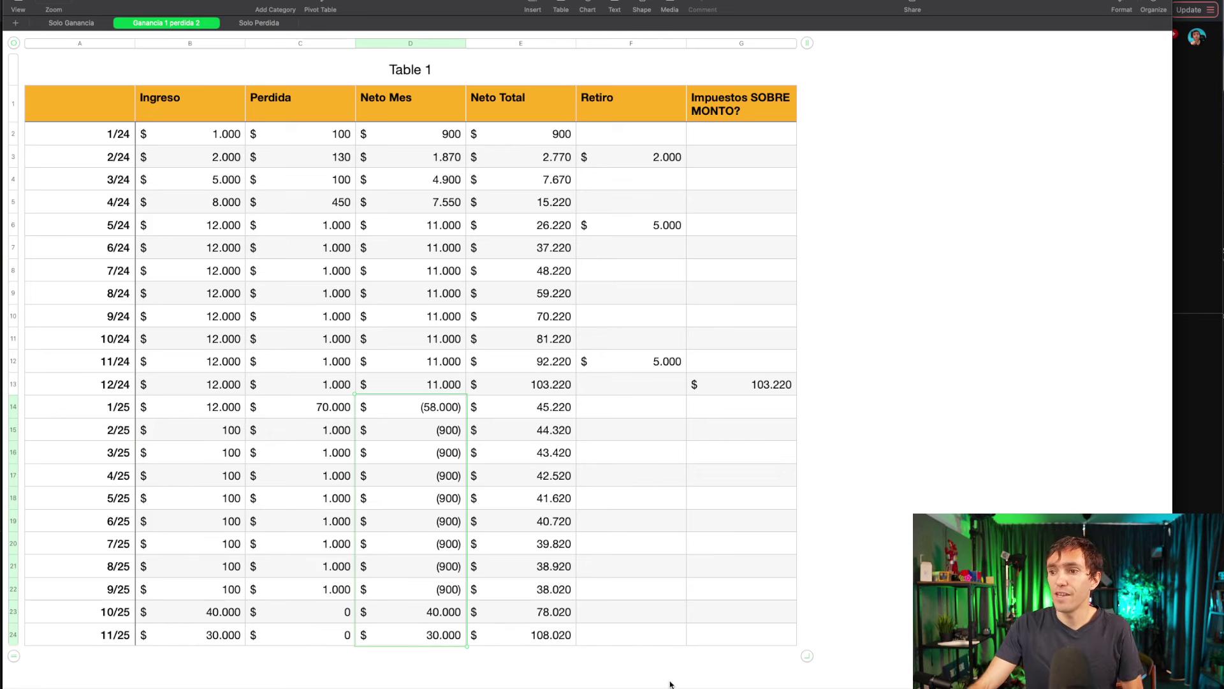
click(720, 637)
text(4800)
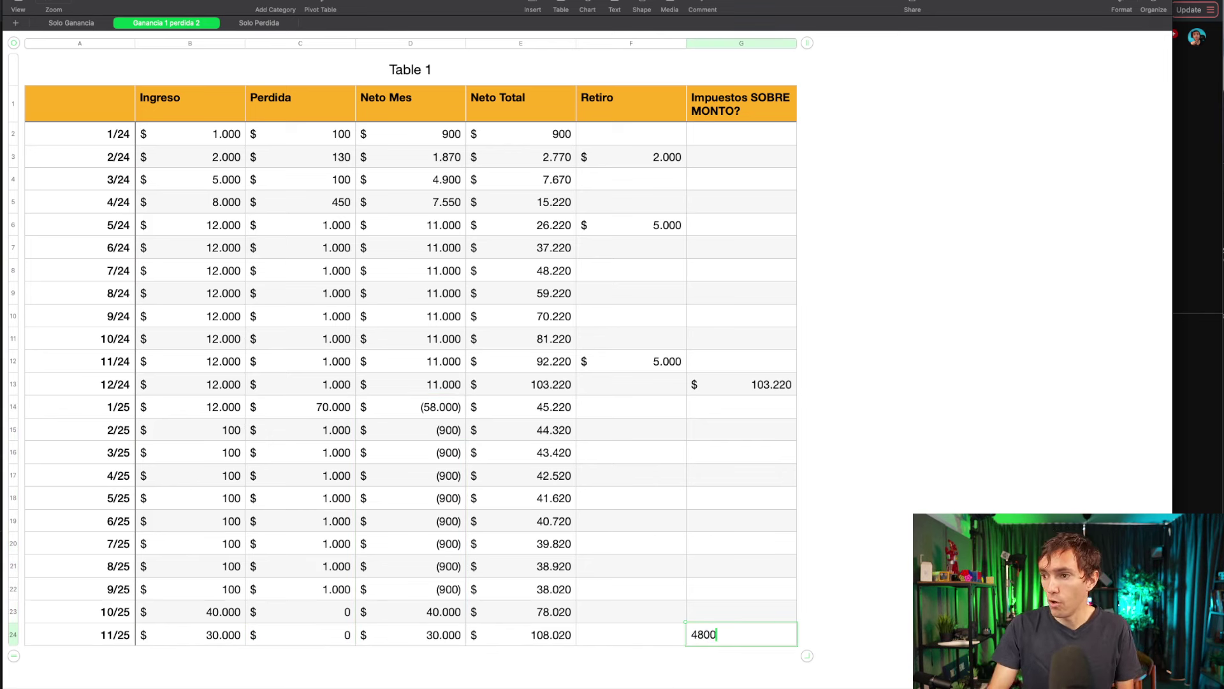
key(Return)
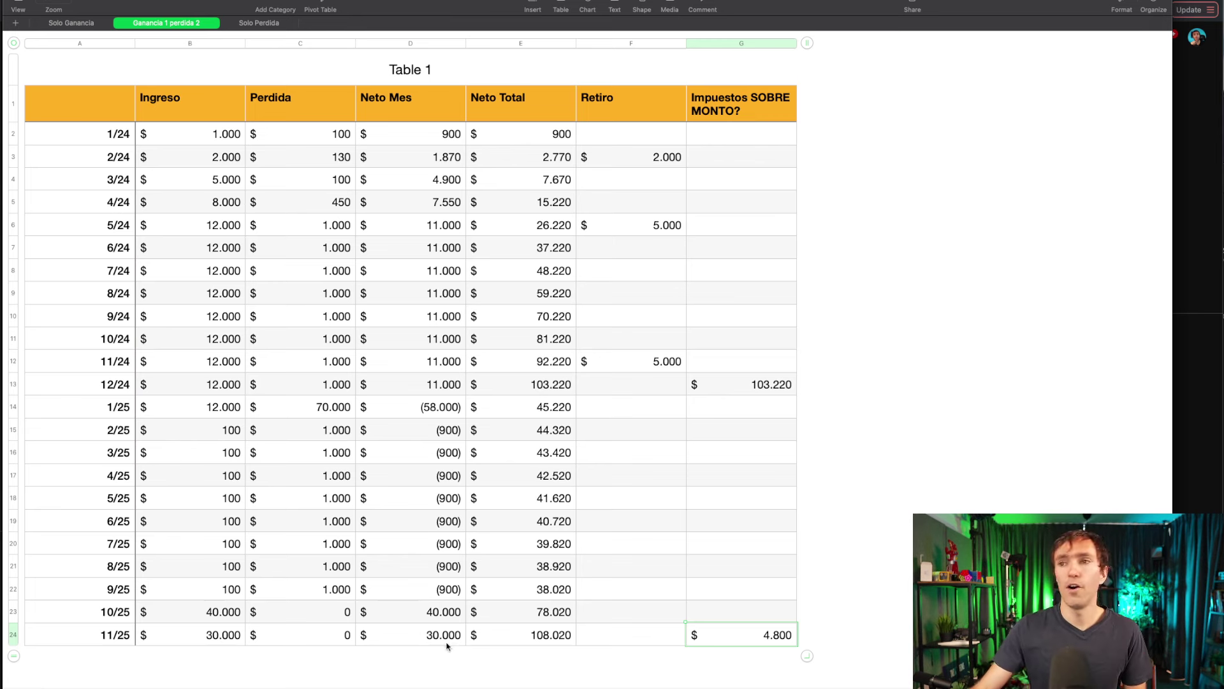
Open the Solo Perdida sheet and review the Ingreso values from 1/24 to 12/24
click(265, 26)
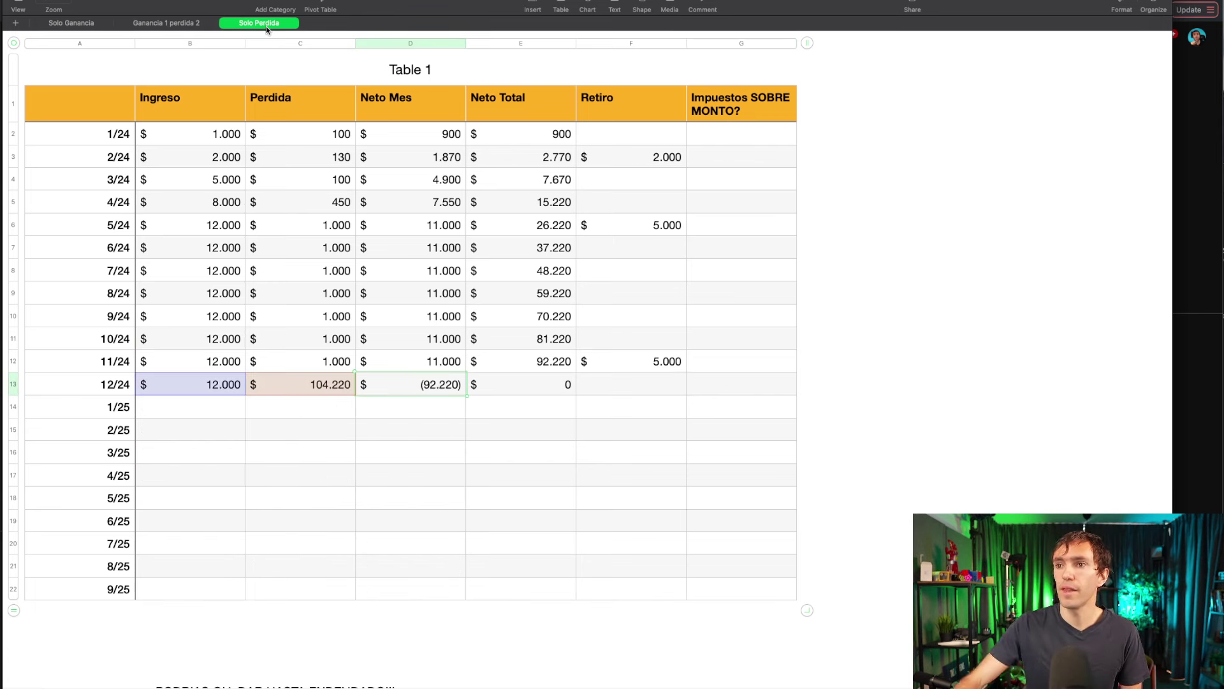
click(385, 478)
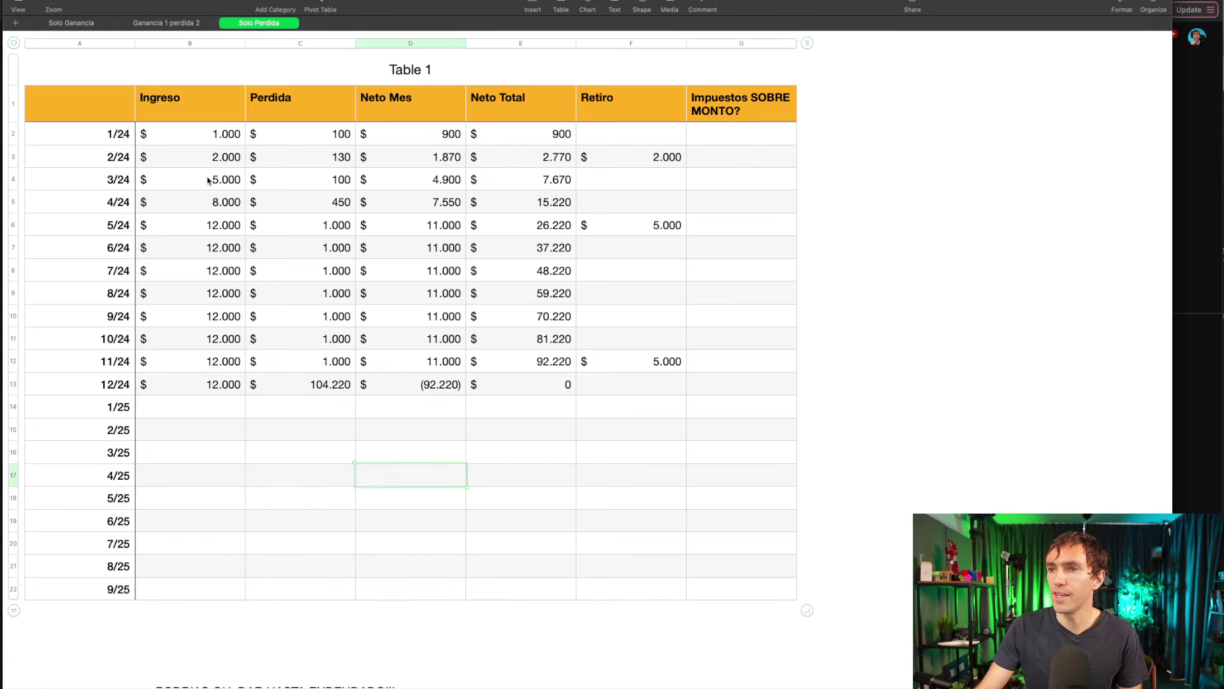
drag(219, 137, 216, 385)
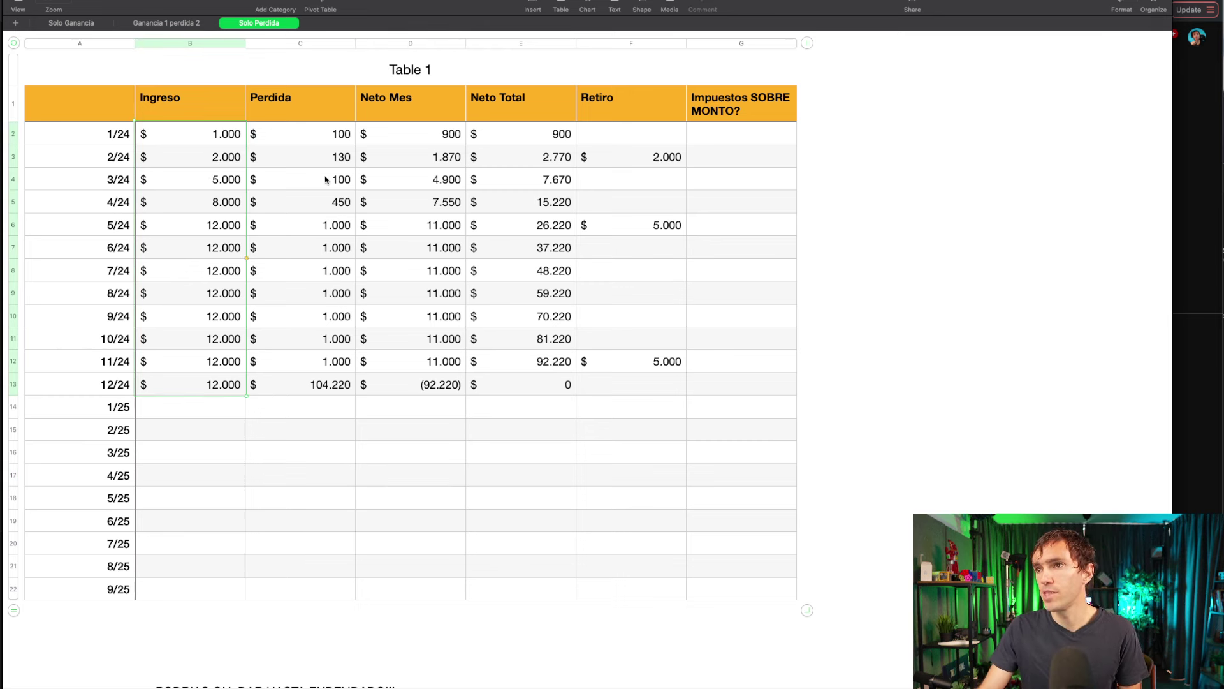